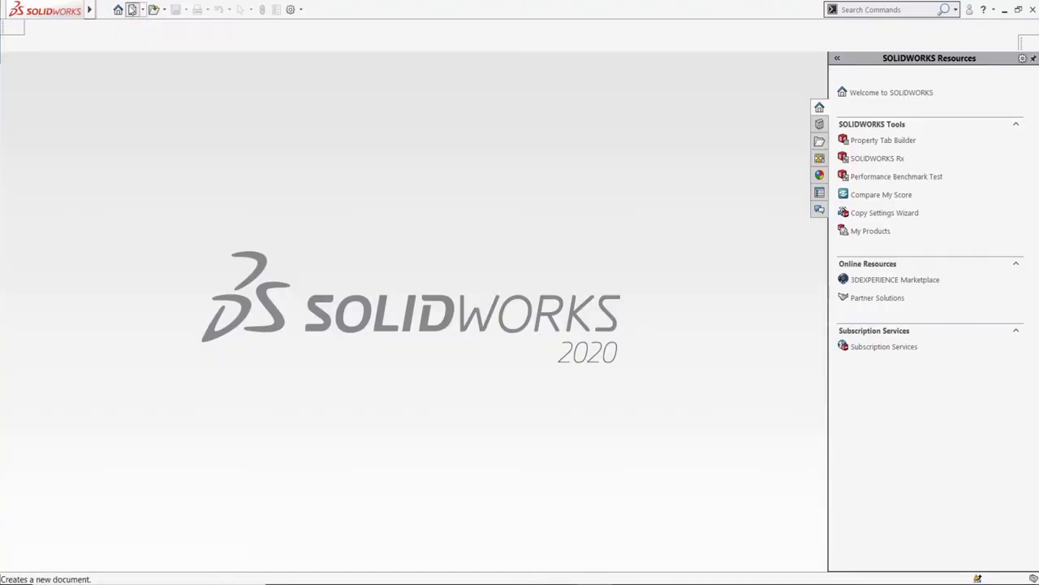
- Create a new part and sketch a centre rectangle from the origin on the Top Plane
left_click(132, 9)
left_click(423, 446)
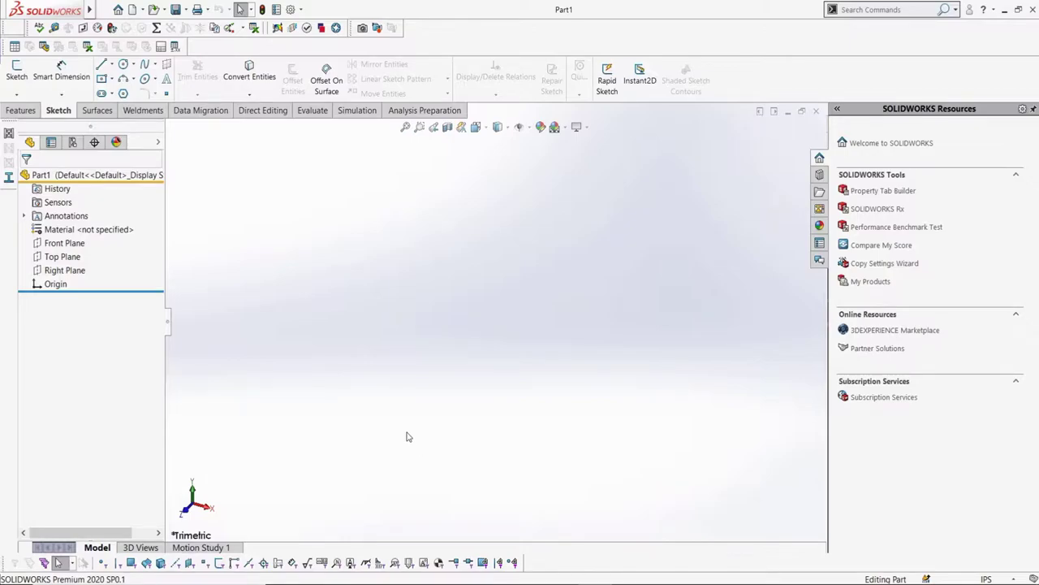
left_click(16, 71)
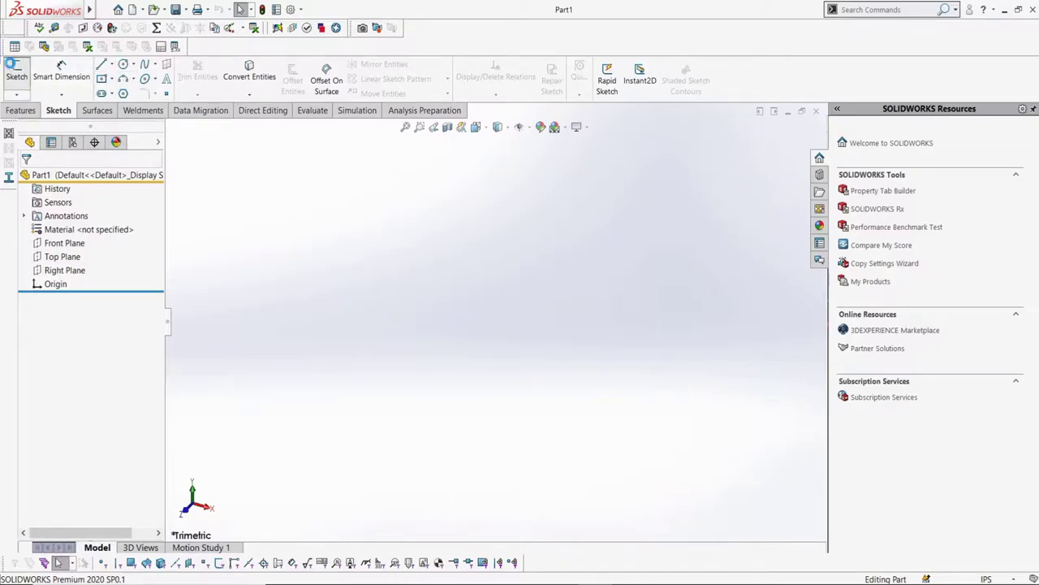
left_click(313, 328)
left_click(100, 78)
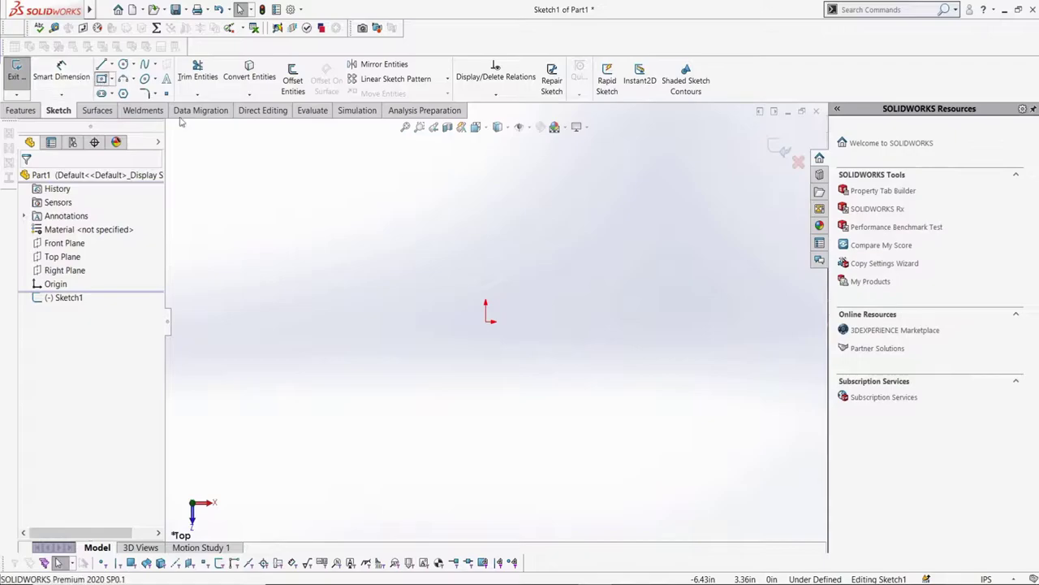
left_click(486, 321)
left_click(434, 267)
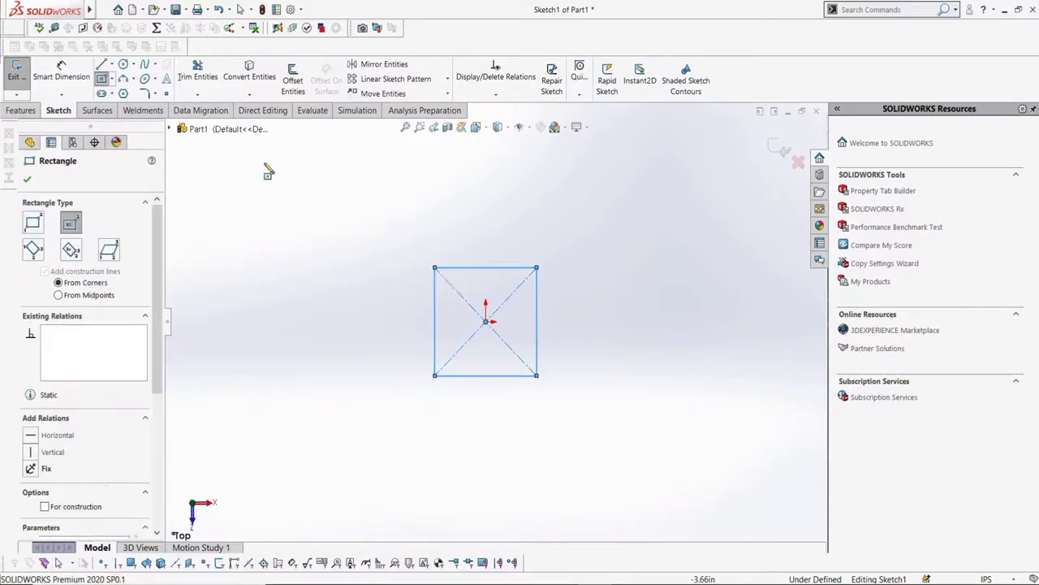
- Dimension the square's width and height to 1.00 in each
left_click(61, 71)
left_click(453, 255)
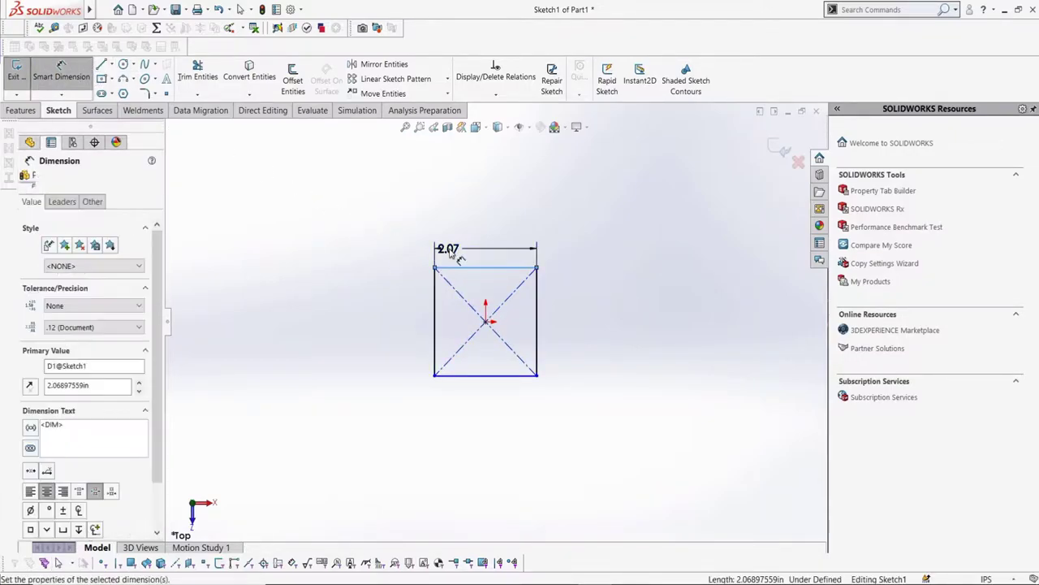
left_click(449, 249)
type("1")
key("Return")
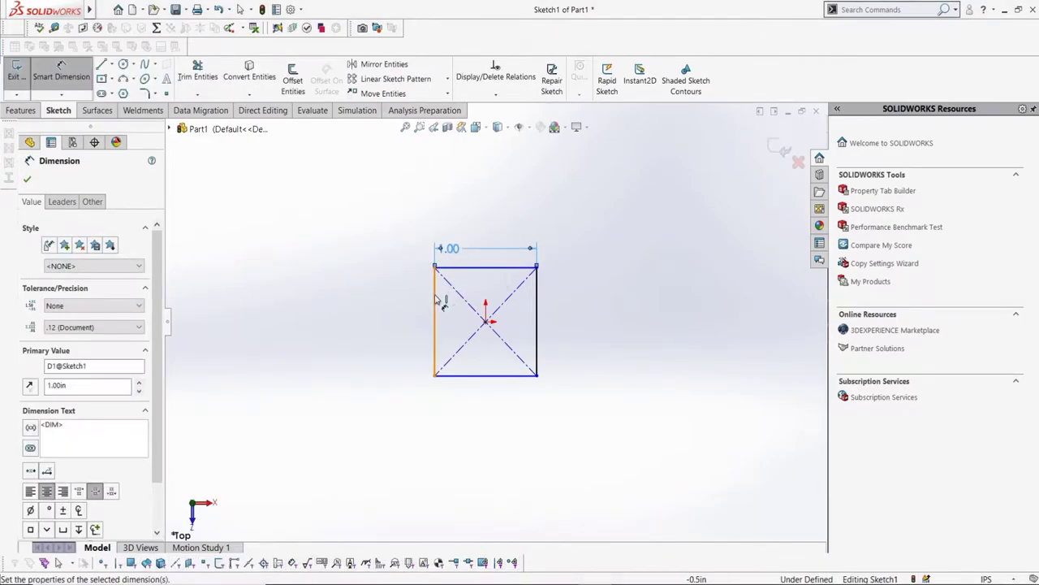
left_click(435, 300)
left_click(423, 306)
type("1")
key("Return")
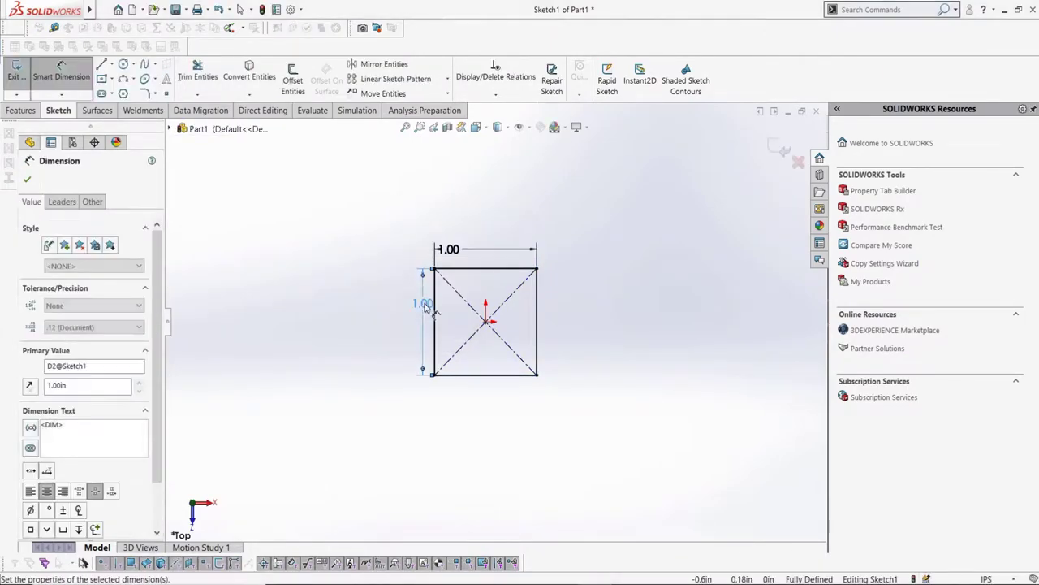
- Offset the 1-inch square 0.125 in inward and exit the sketch
left_click(292, 73)
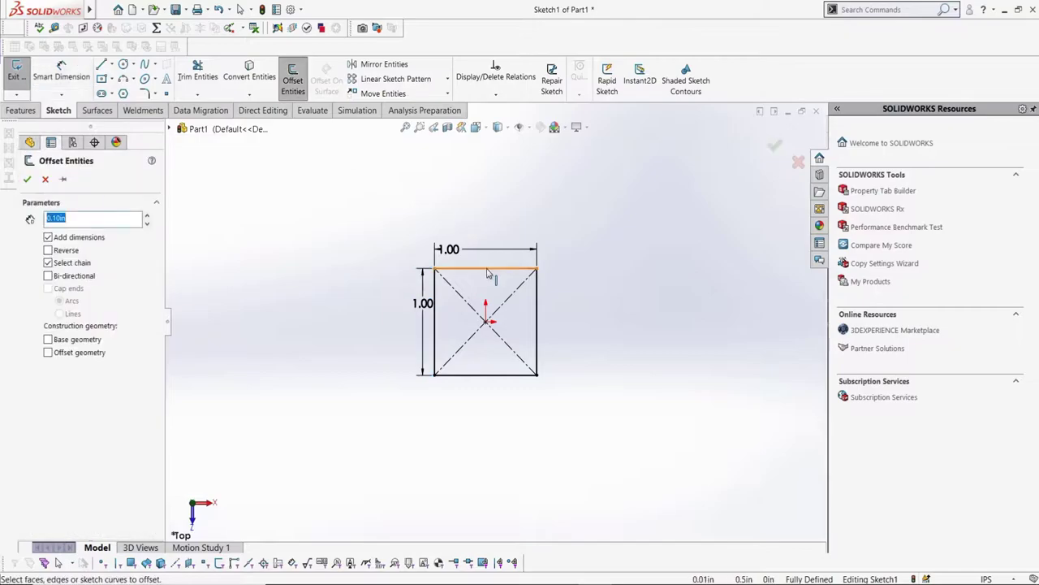
left_click(492, 268)
left_click(61, 251)
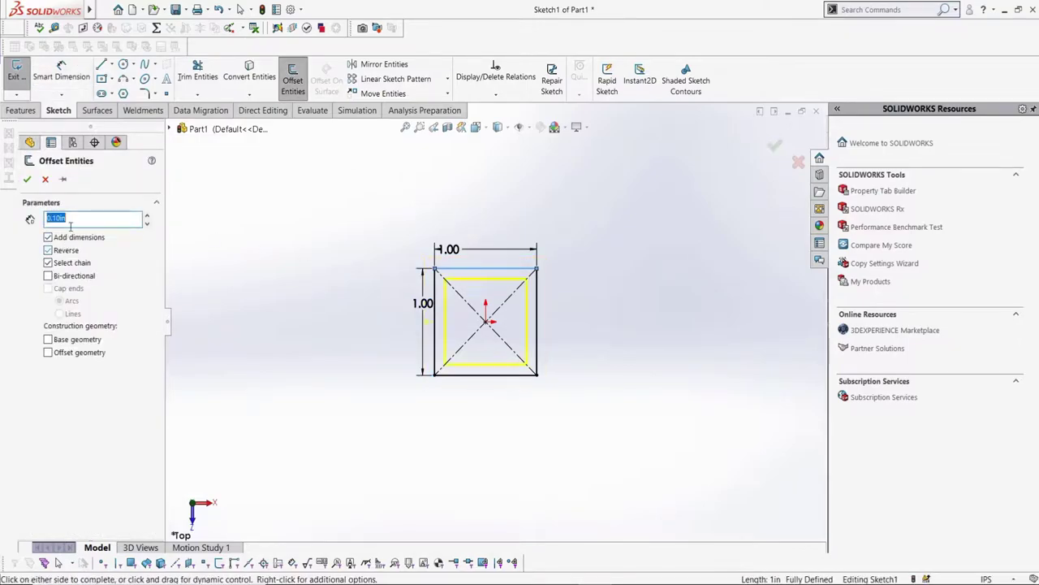
type("0.125")
key("Return")
left_click(27, 178)
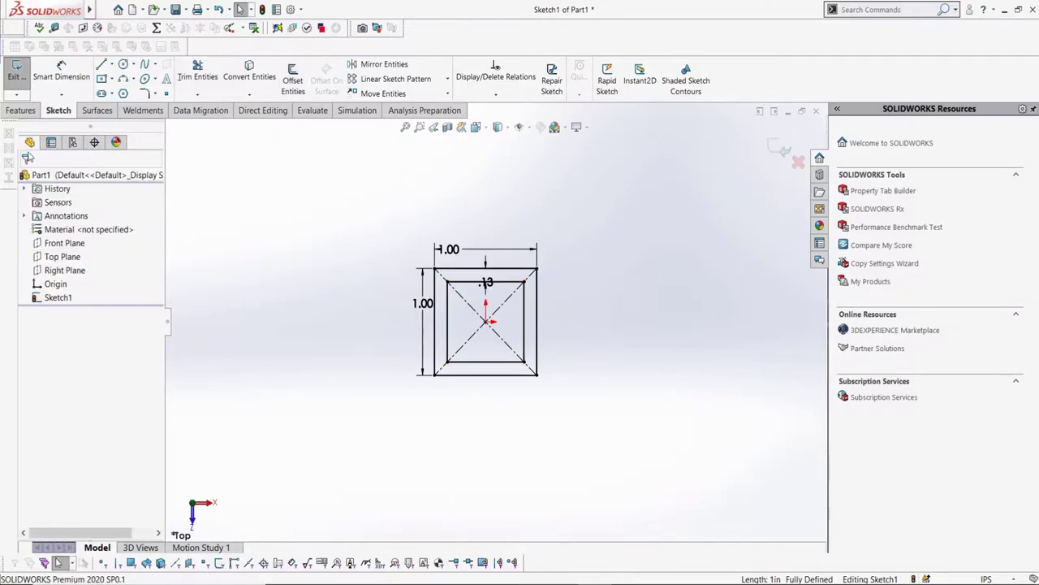
left_click(16, 71)
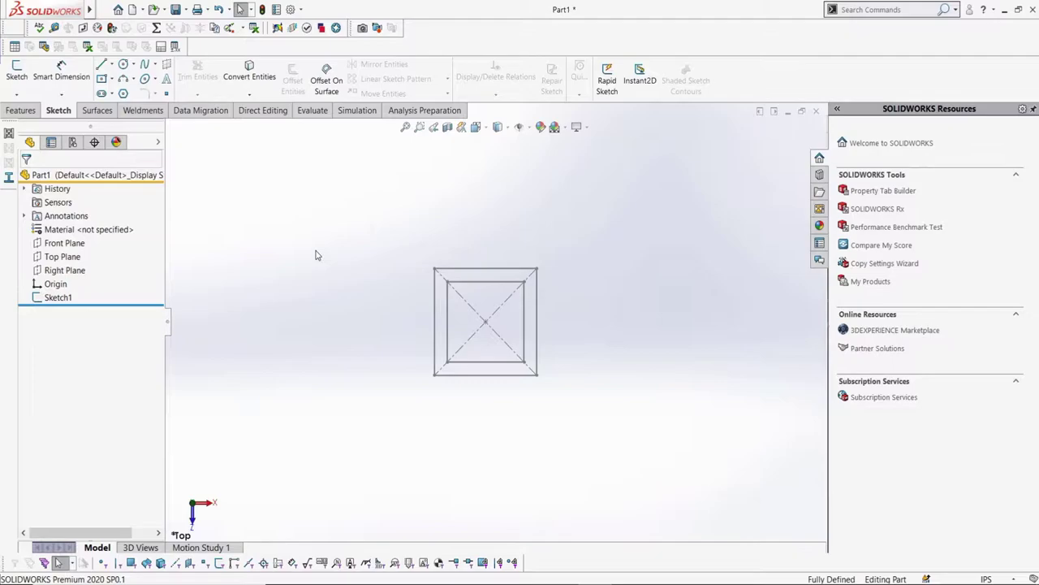
- Select Sketch1 and start Save As with the Lib Feat Part (*.sldlfp) file type
left_click(70, 299)
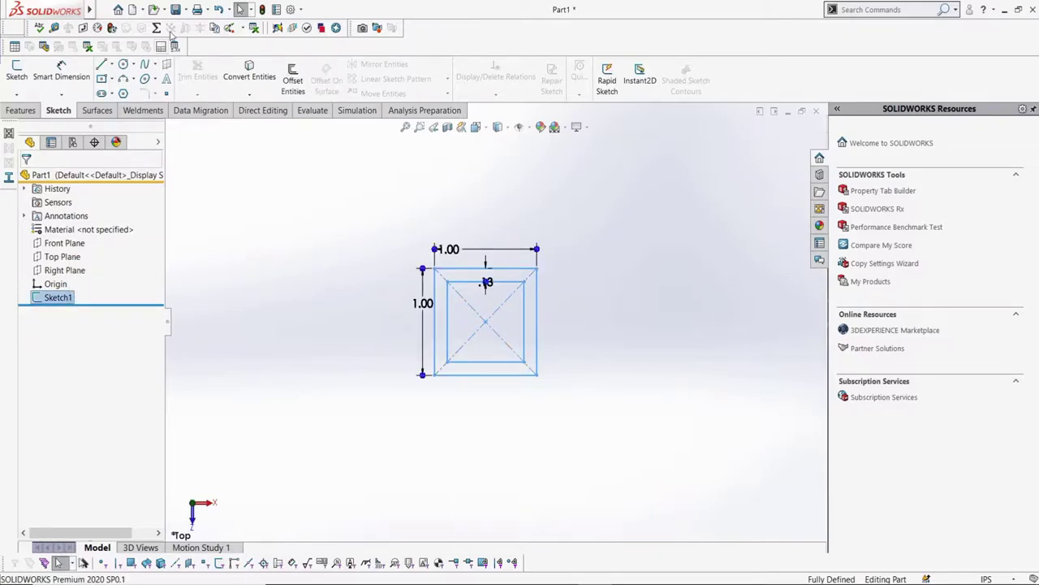
left_click(185, 9)
left_click(192, 39)
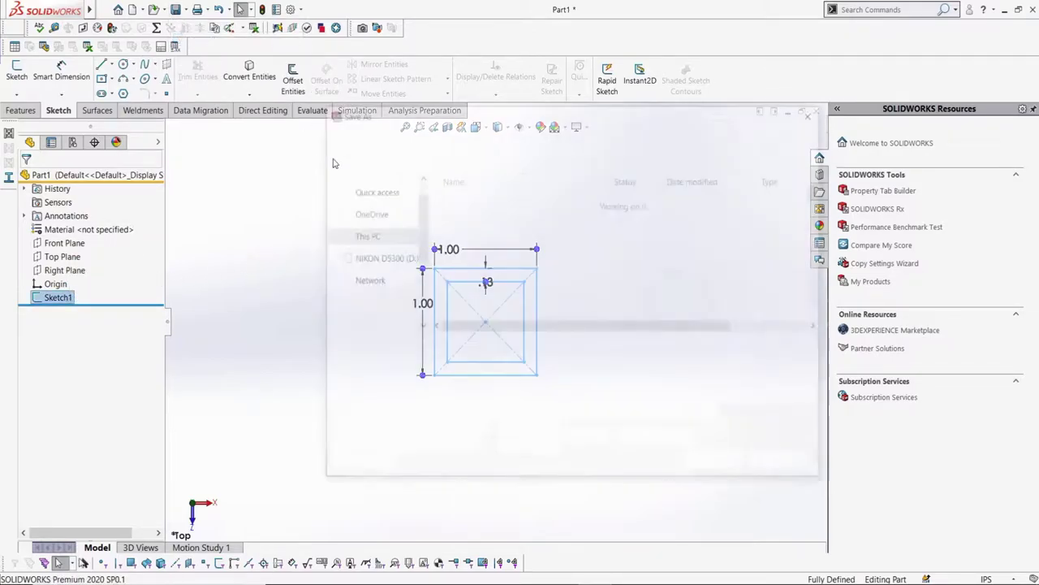
left_click(454, 366)
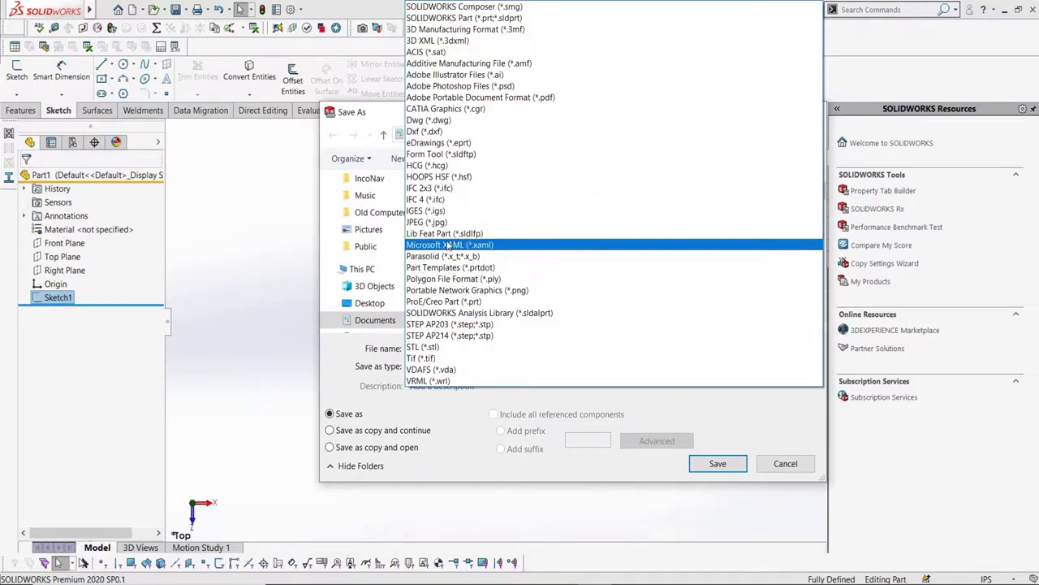
left_click(488, 233)
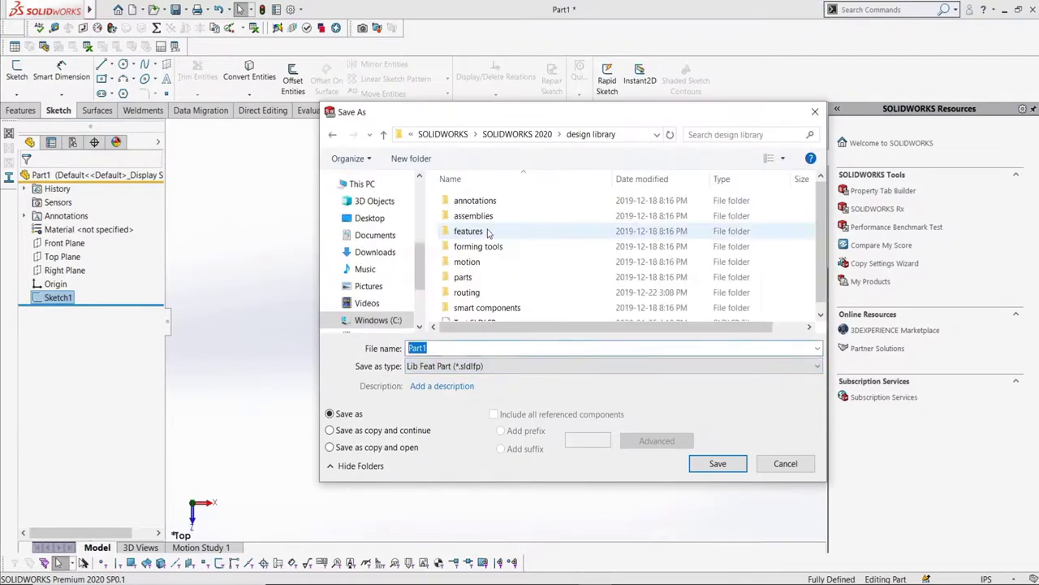
- Browse through CSWPA-W, EP2, SWL Weldments and Ansi Inch Custom into the Square Extrusion folder
left_click(375, 234)
scroll(459, 237, "down", 5)
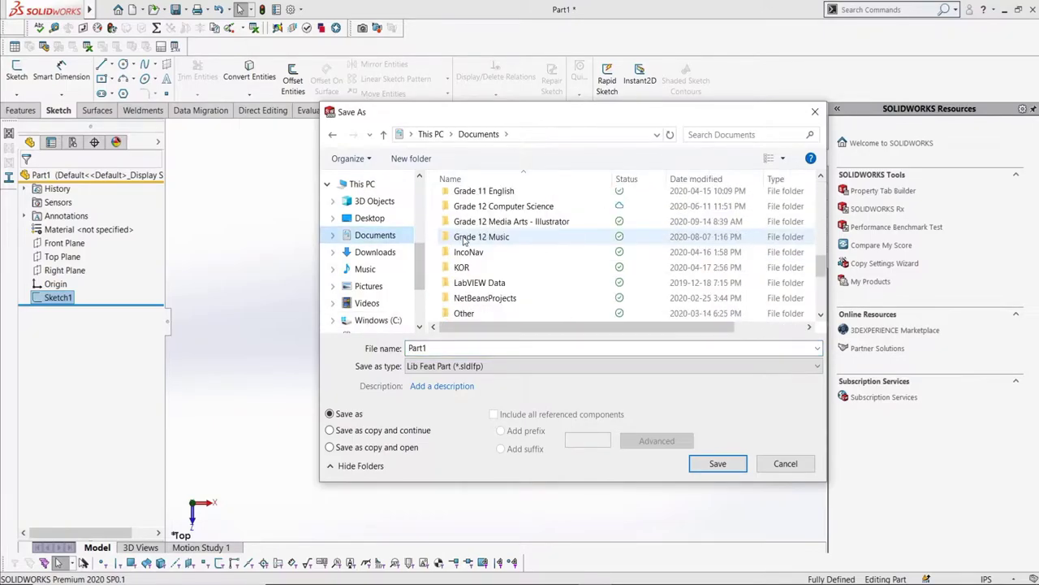
scroll(486, 280, "down", 5)
left_click(486, 271)
double_click(485, 274)
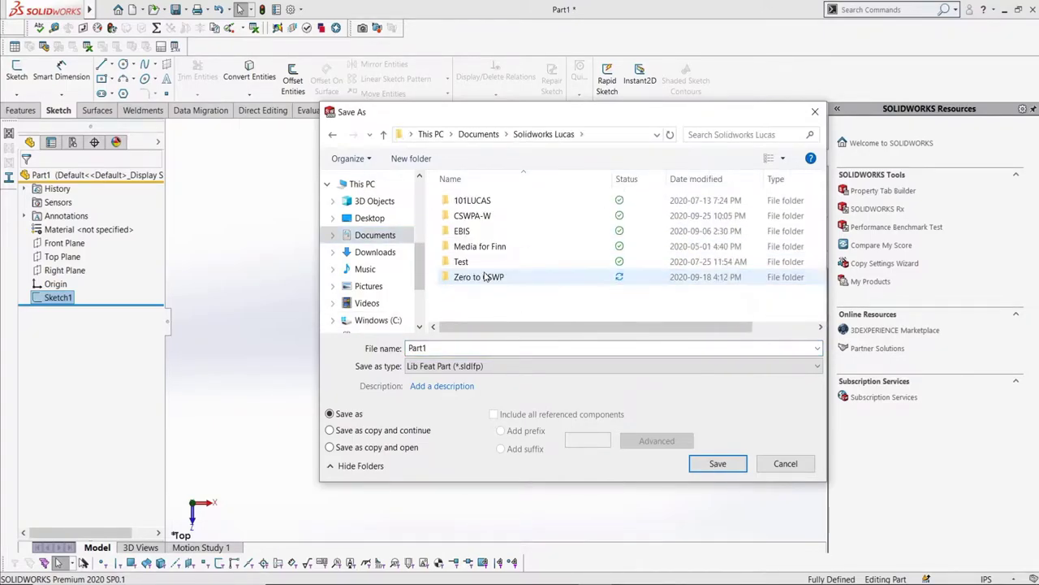
double_click(469, 217)
left_click(473, 218)
double_click(473, 217)
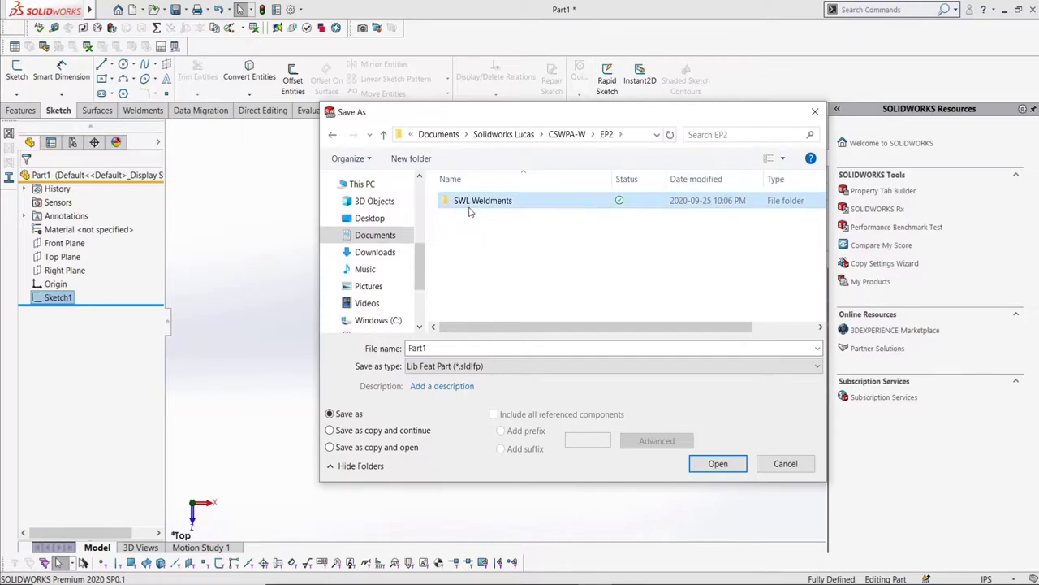
double_click(469, 201)
double_click(470, 202)
double_click(469, 201)
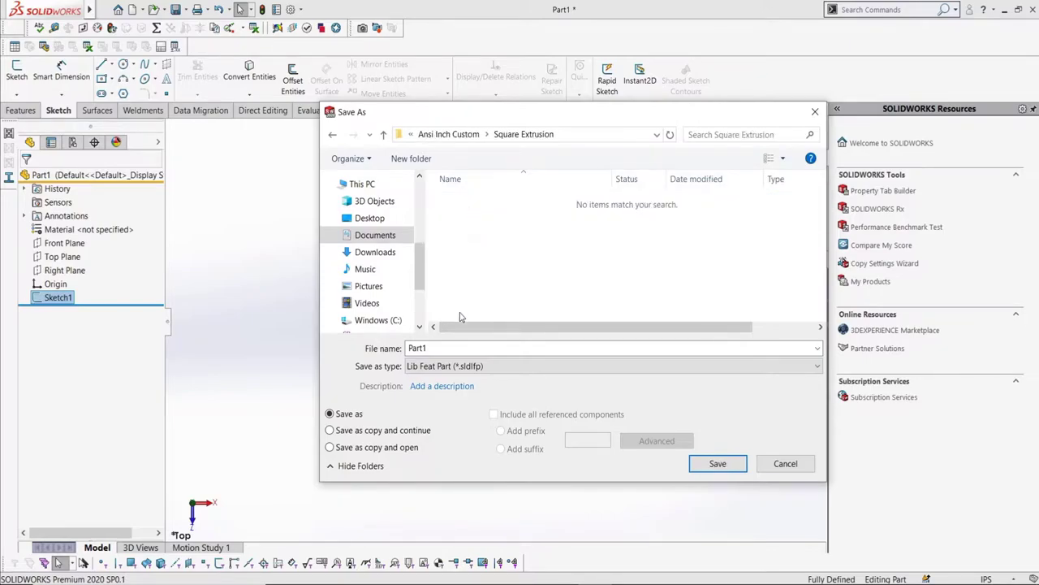
double_click(463, 349)
- Name the library feature part '1 inch sqaure 1-8 thickness' and save it
type("1")
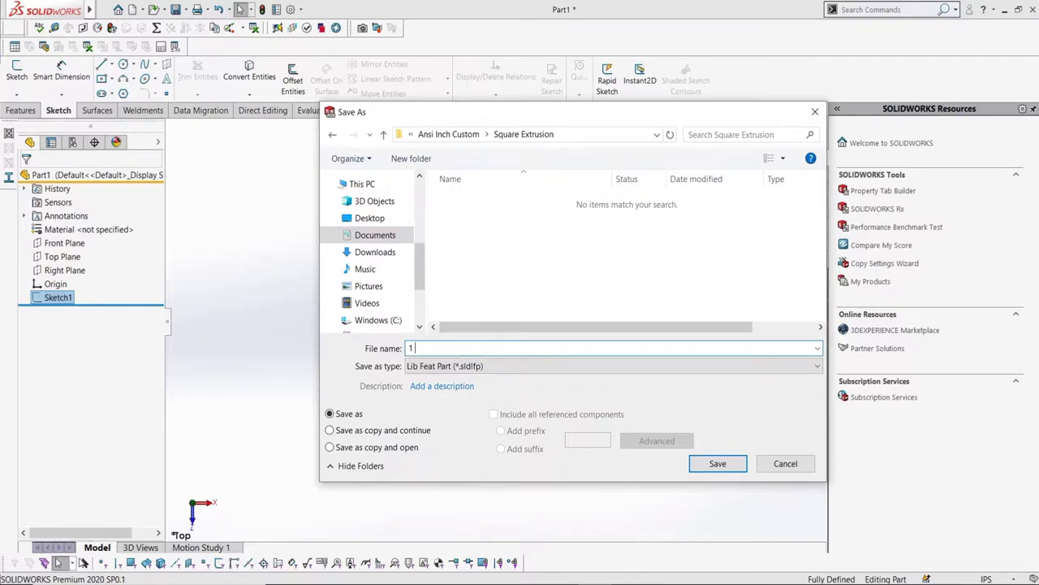
type(" inch sqaure")
type("8 thickness")
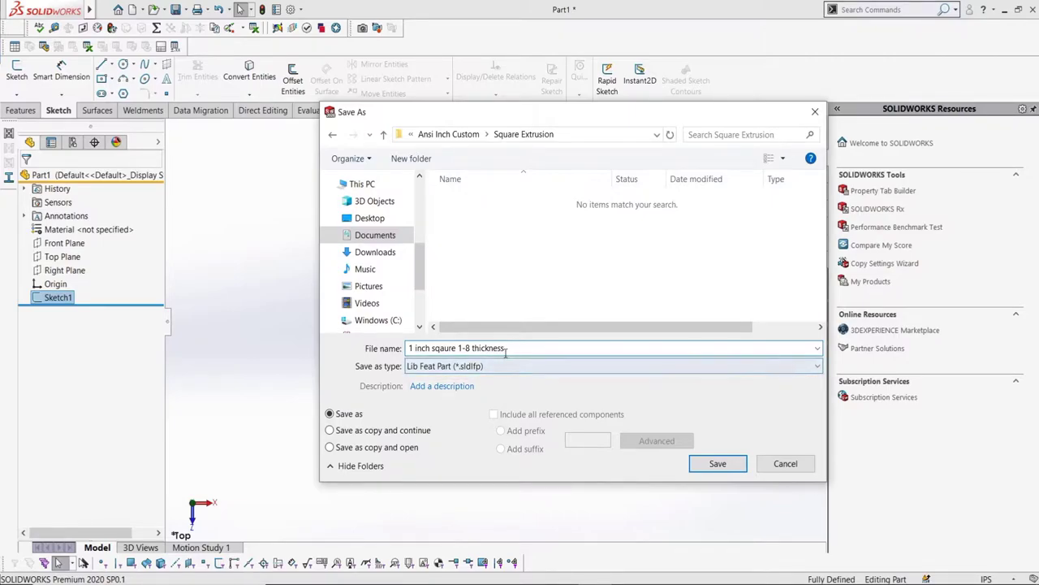
key("ctrl+shift+Left")
key("ctrl+shift+Left")
key("ctrl+shift+Left")
key("ctrl+shift+Left")
key("ctrl+shift+Left")
key("ctrl+shift+Left")
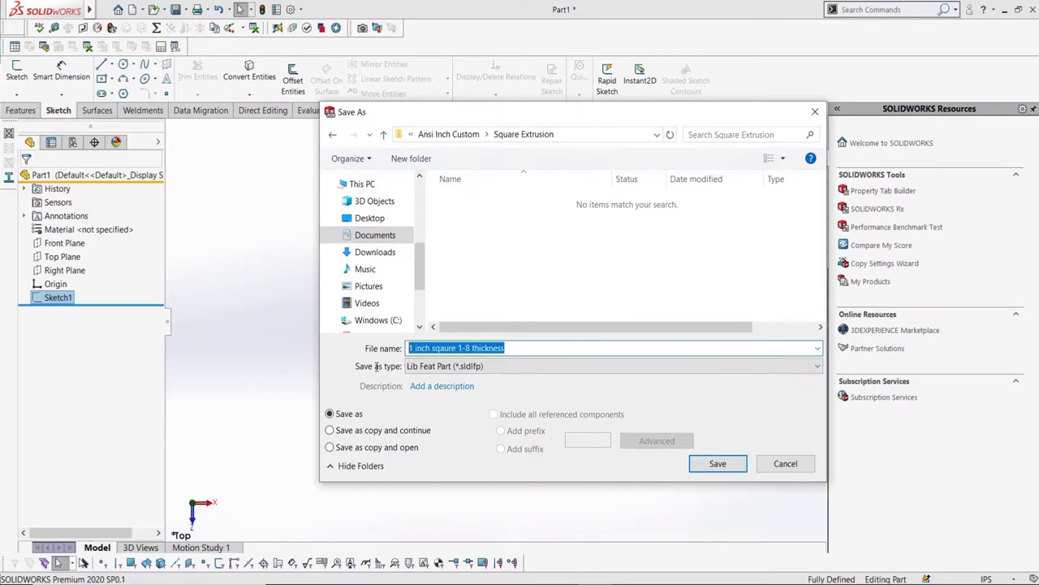
key("End")
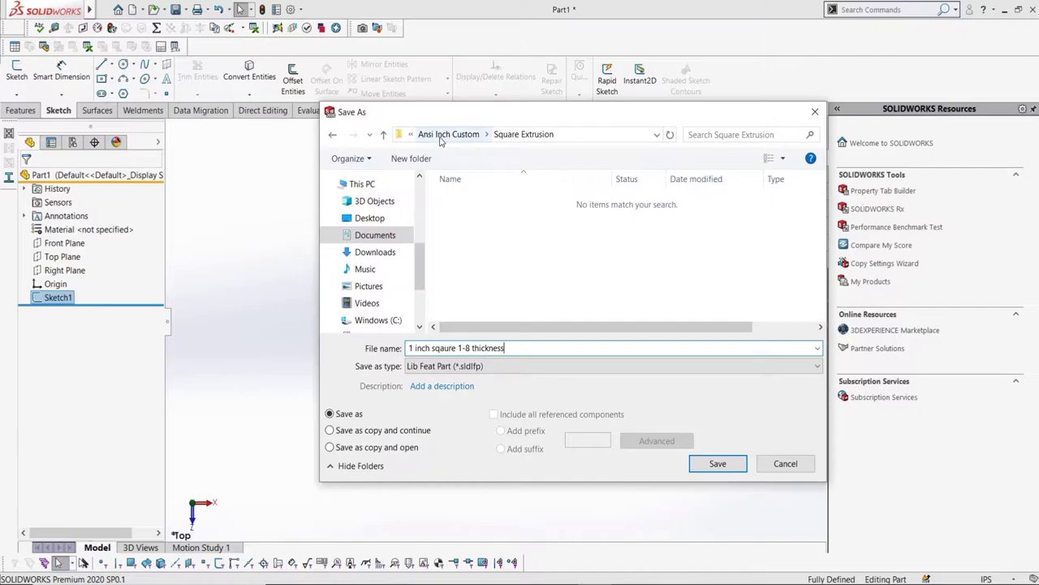
left_click(410, 136)
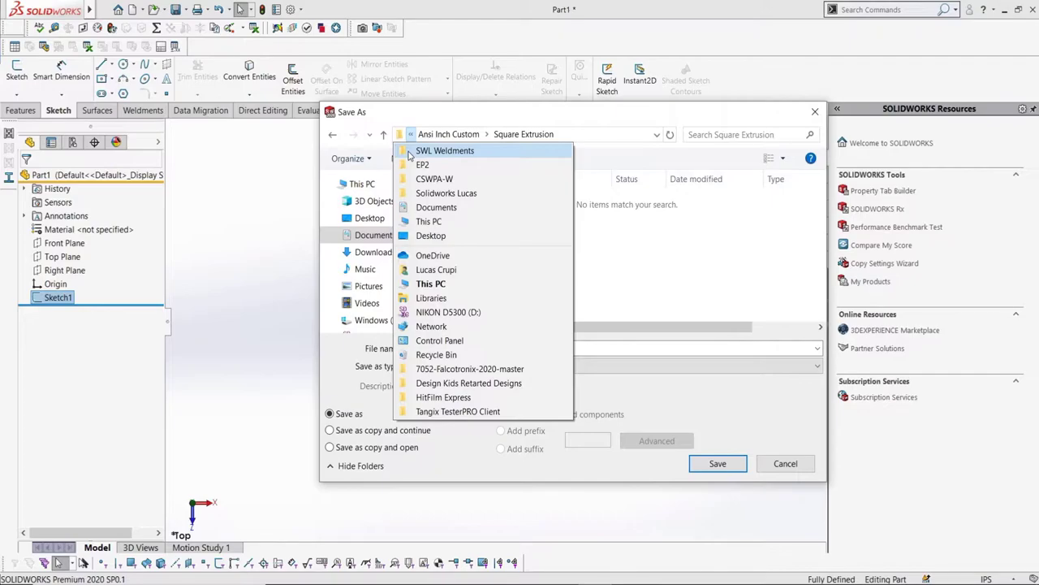
left_click(411, 136)
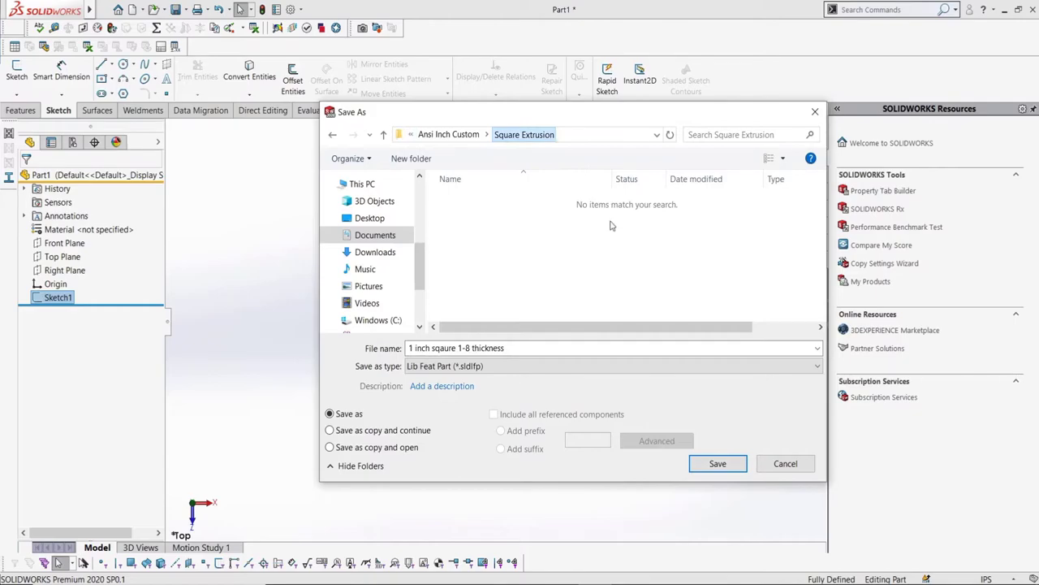
left_click(733, 462)
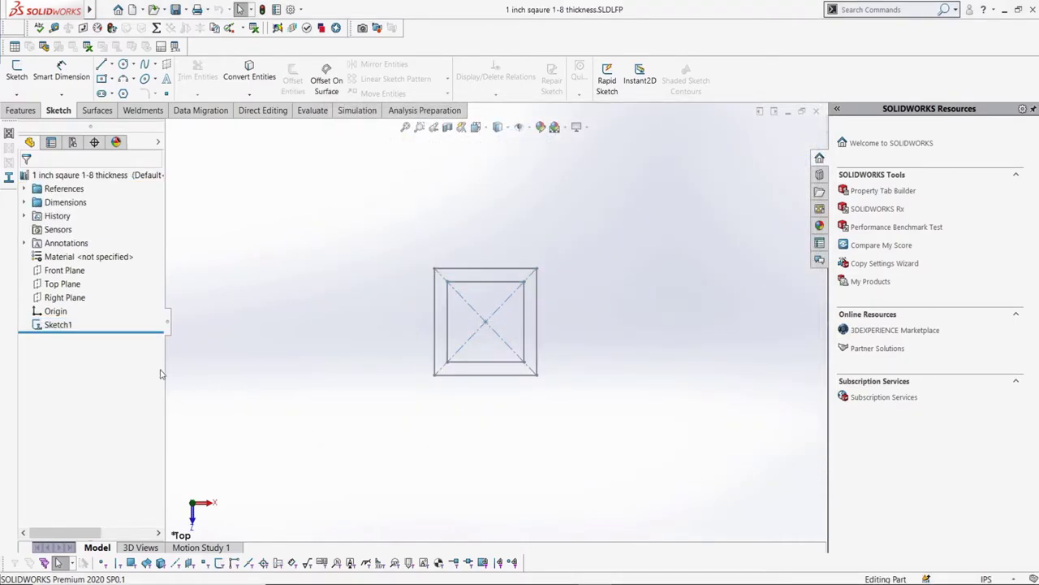
- Start a new part and sketch a six-sided polygon centred on the origin on the Top Plane
left_click(72, 324)
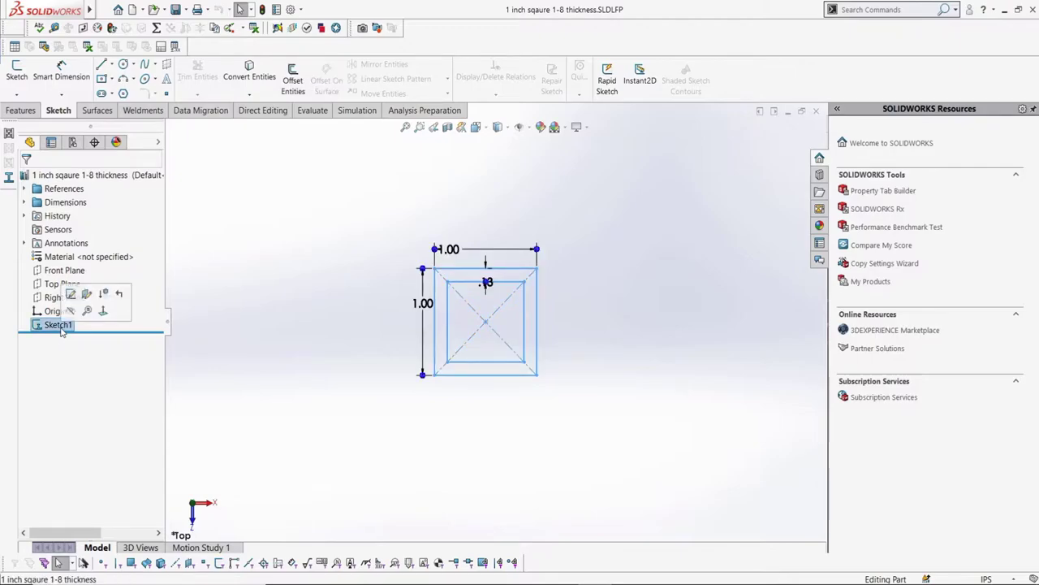
left_click(240, 354)
left_click(133, 9)
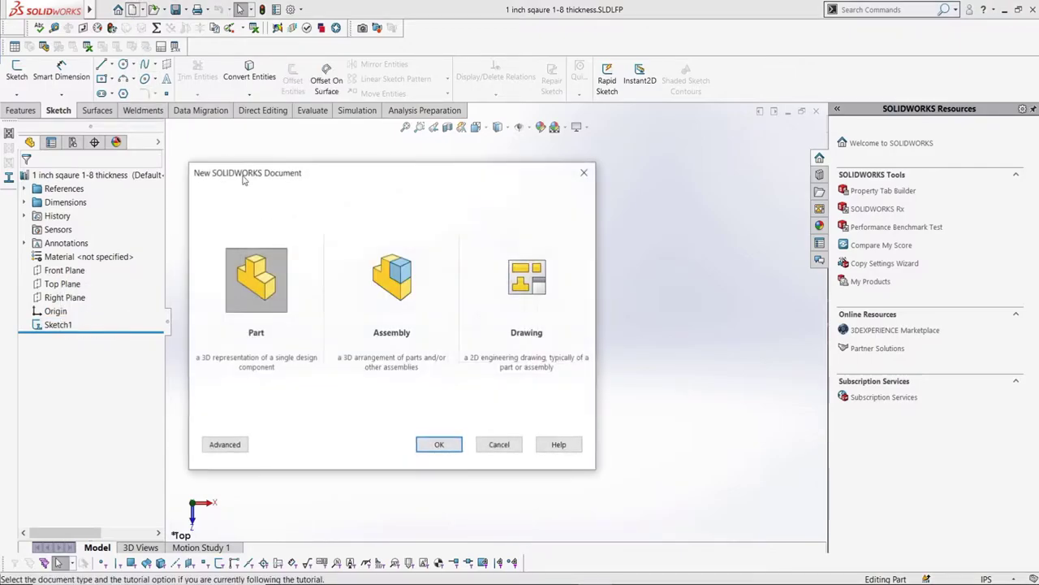
left_click(422, 445)
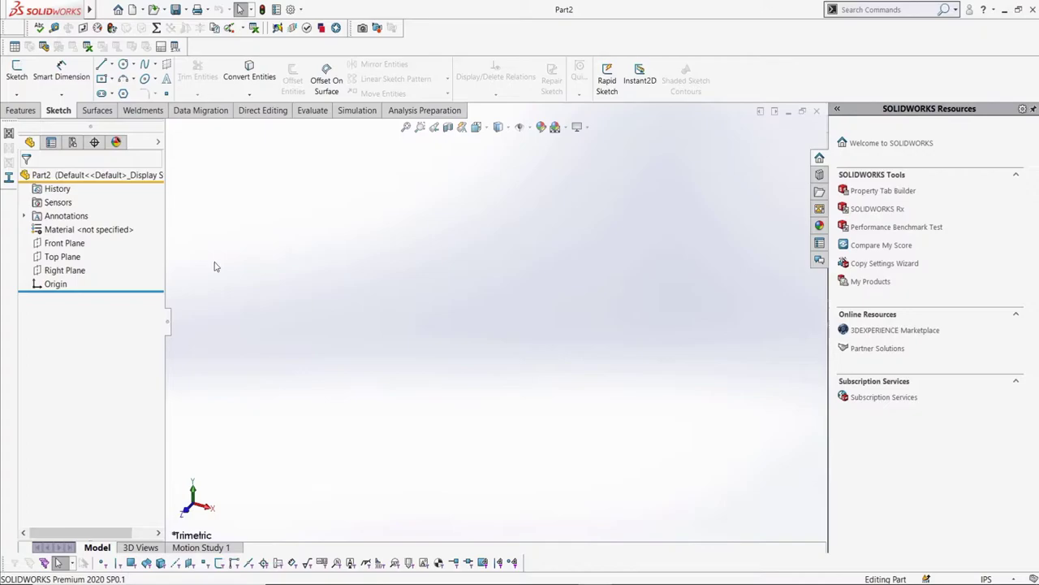
left_click(16, 71)
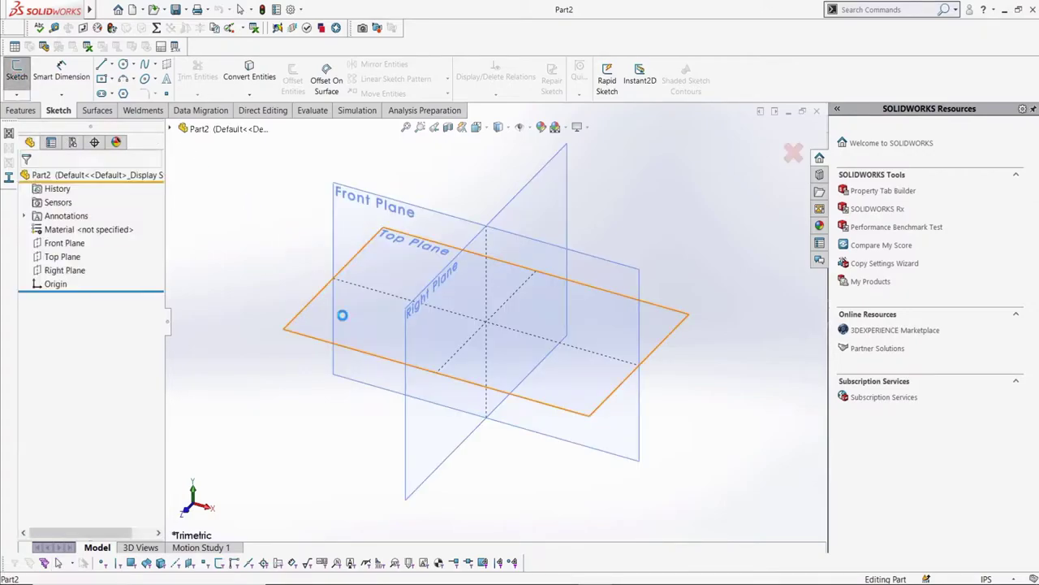
left_click(342, 315)
left_click(102, 78)
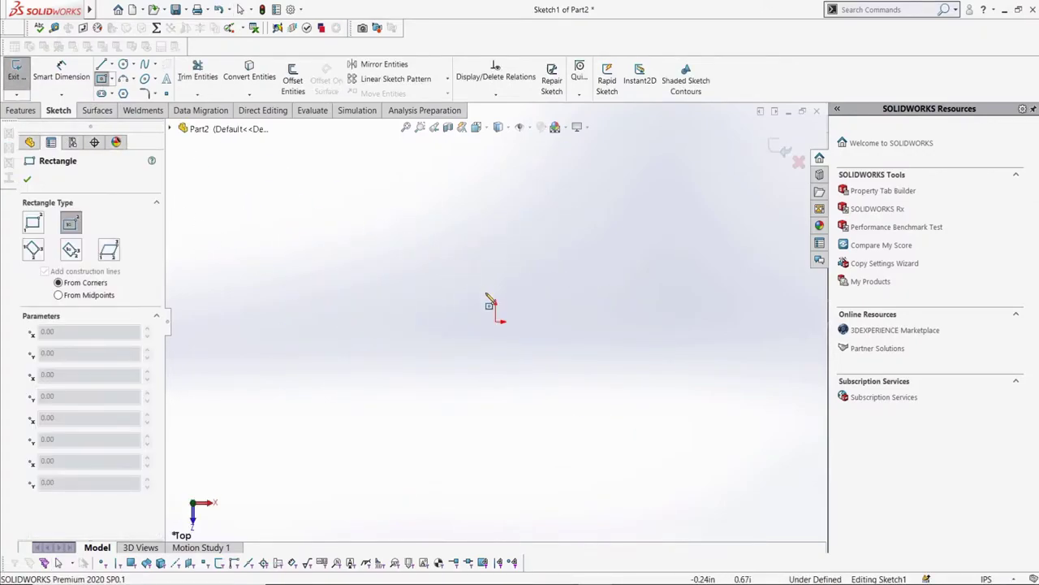
left_click(123, 93)
left_click(496, 322)
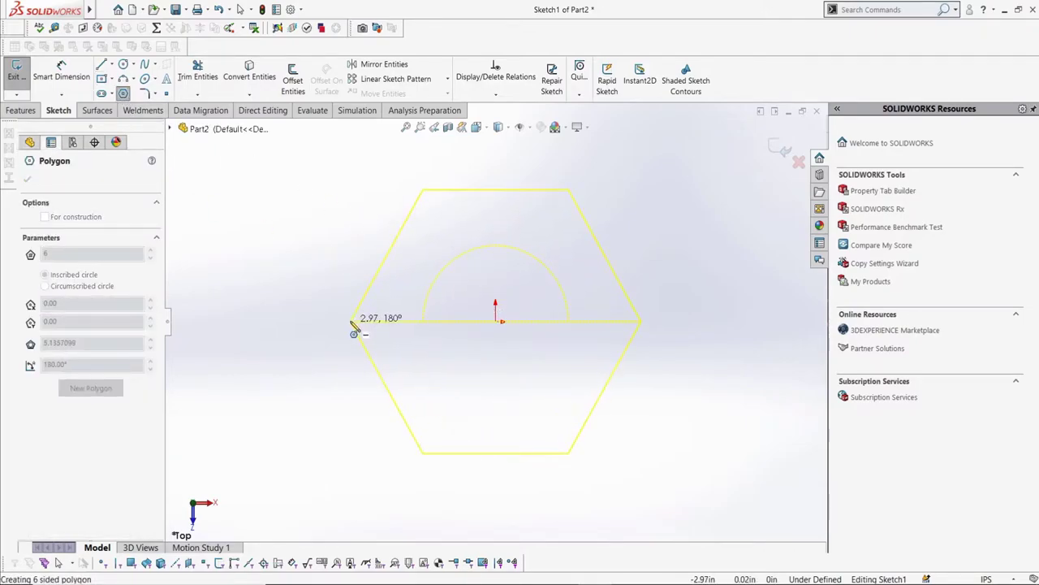
left_click(351, 321)
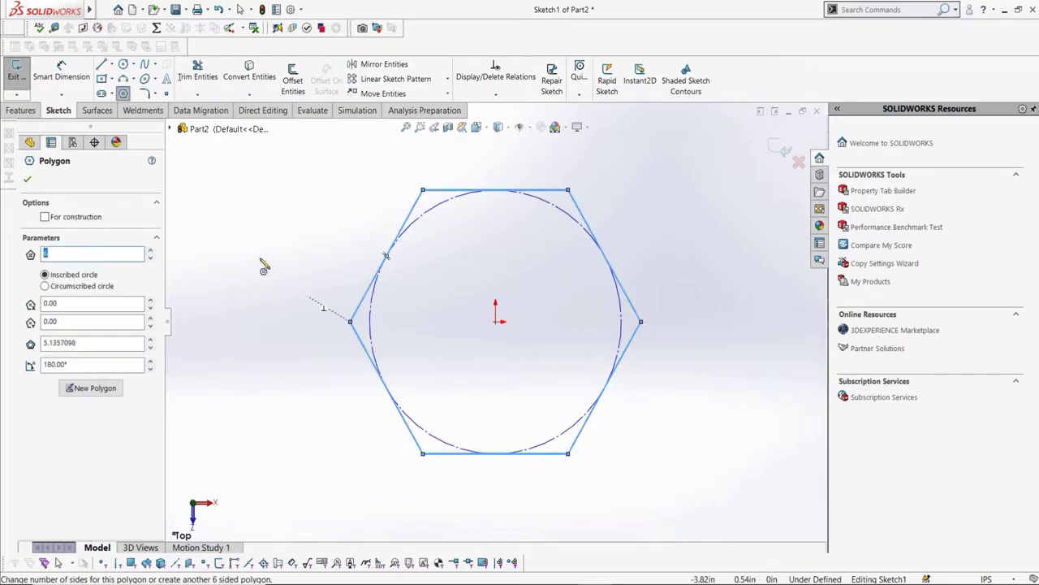
- Dimension the inscribed circle to 10 in diameter, make the top edge horizontal, and exit the sketch
left_click(82, 80)
left_click(430, 216)
left_click(446, 268)
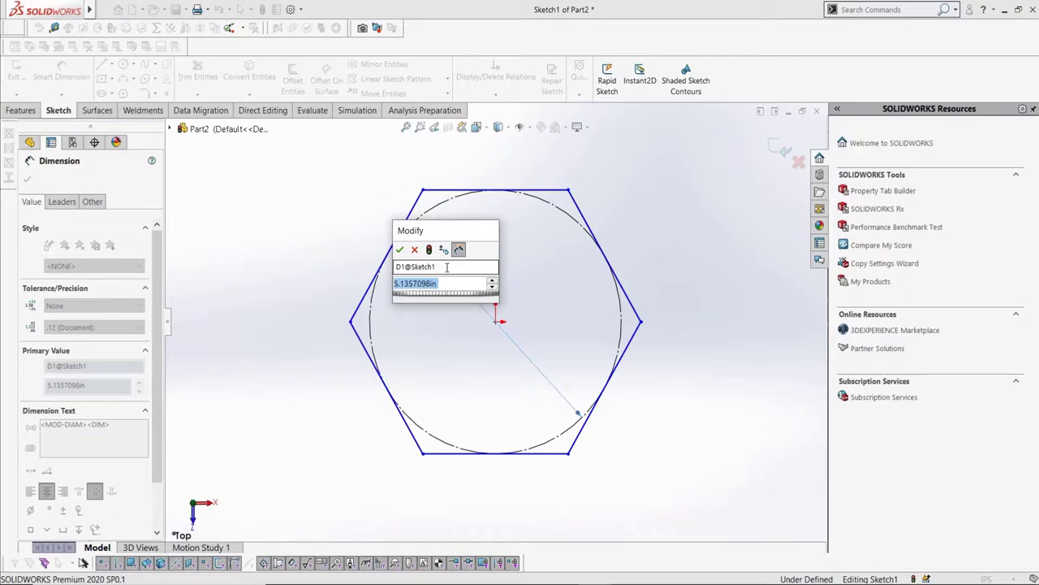
type("10")
key("Return")
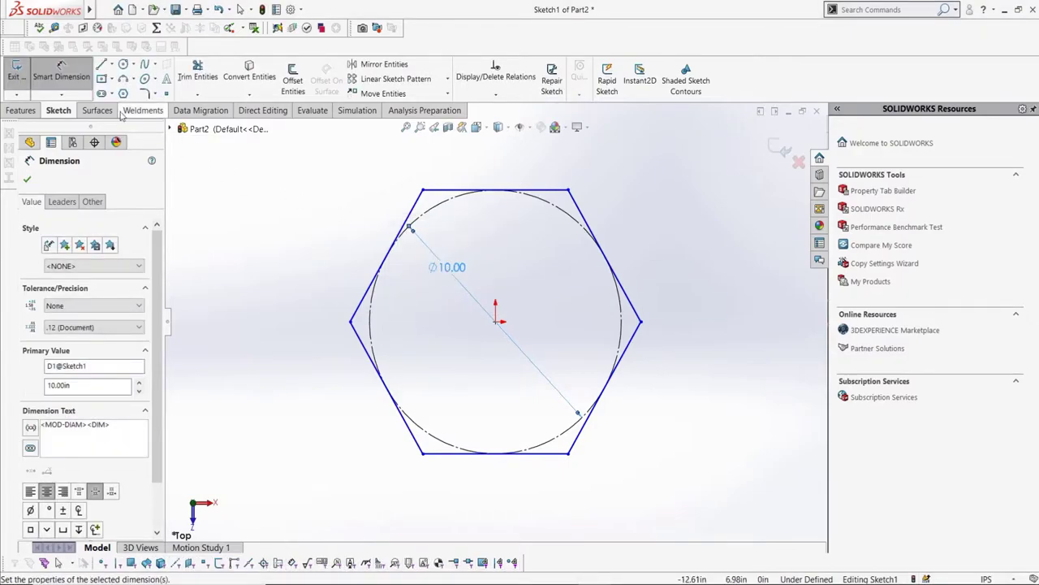
key("Escape")
left_click(513, 199)
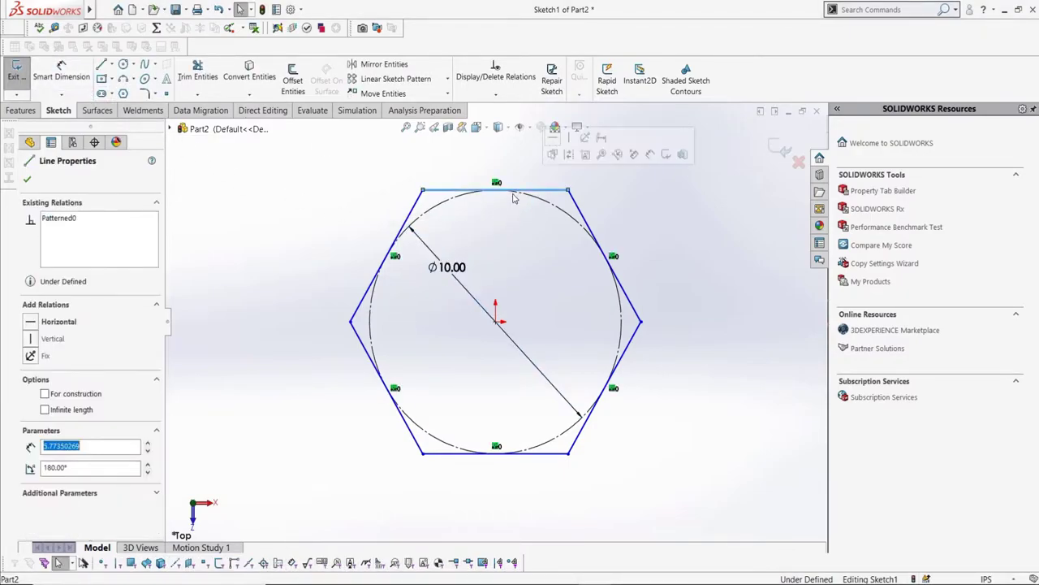
left_click(48, 322)
left_click(27, 179)
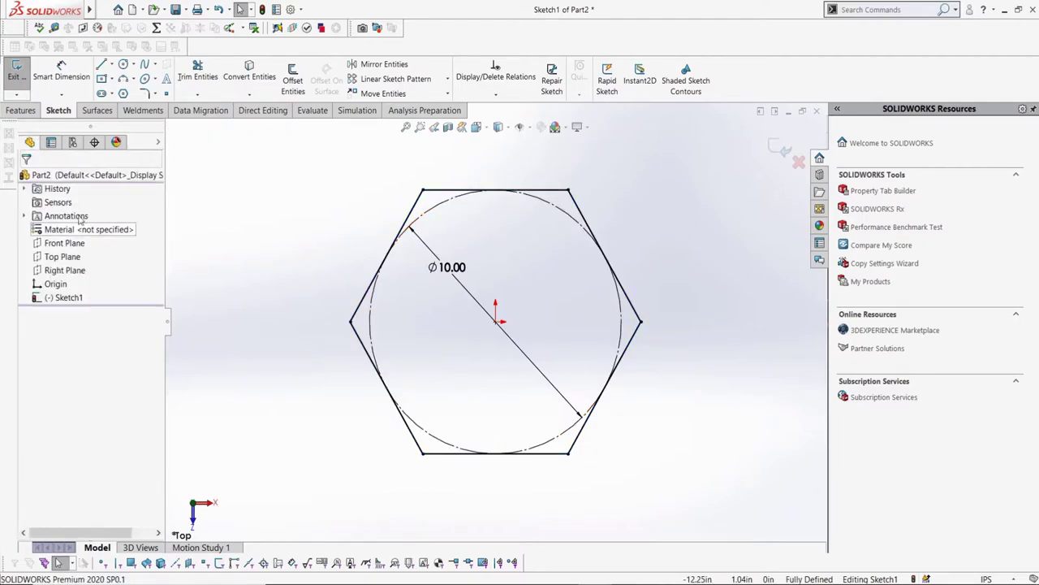
left_click(14, 71)
left_click(142, 110)
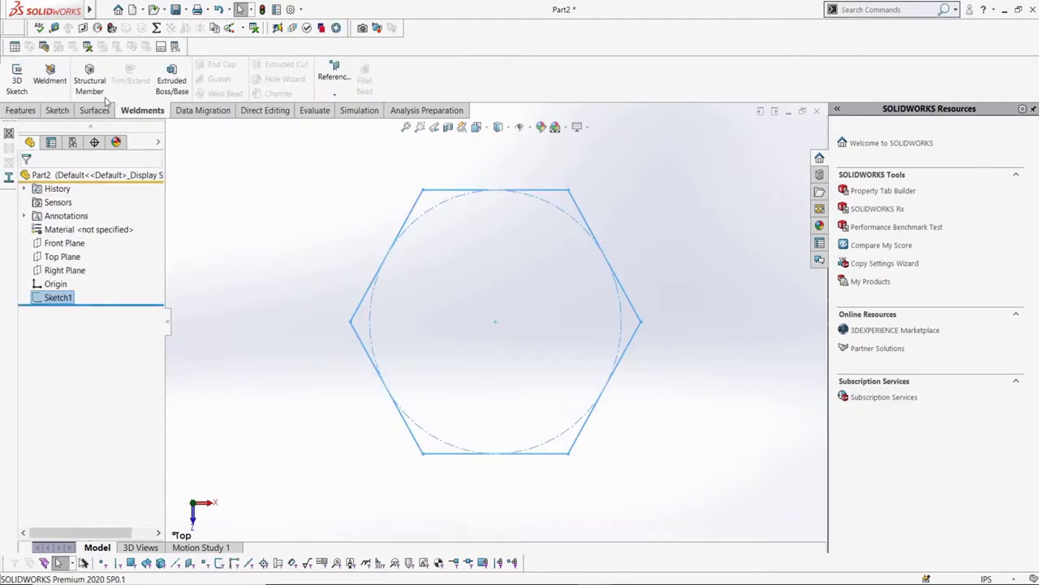
- Review the Structural Member options (ansi inch, square tube, 2 x 2 x 0.25), then cancel
left_click(89, 79)
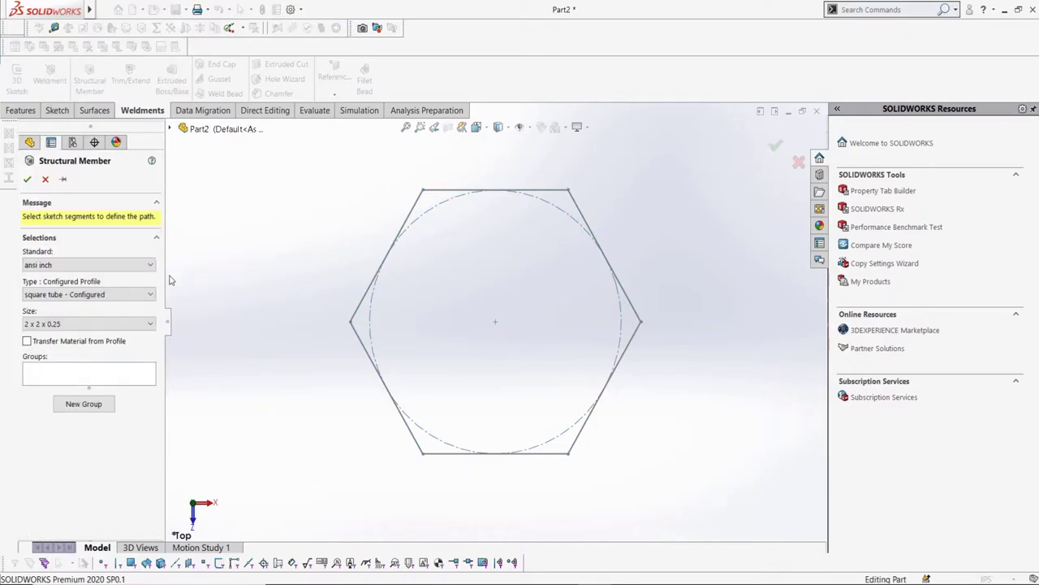
left_click(150, 265)
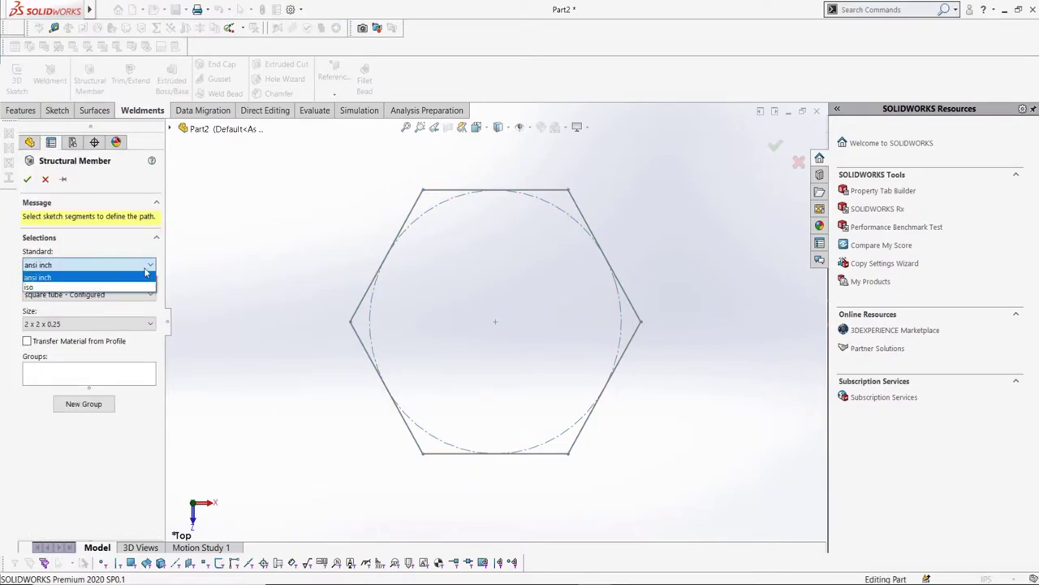
left_click(147, 273)
left_click(149, 294)
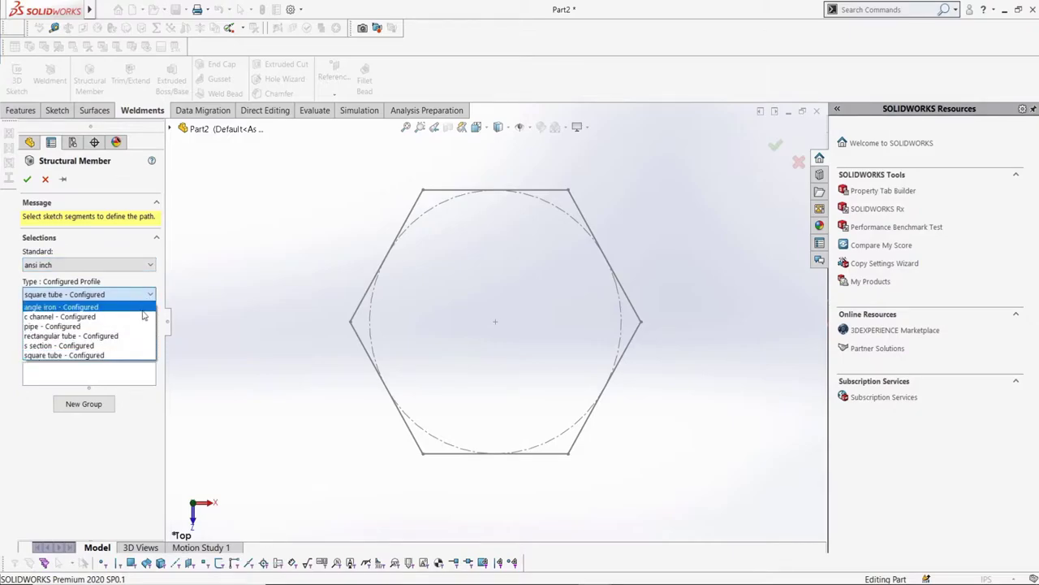
left_click(131, 298)
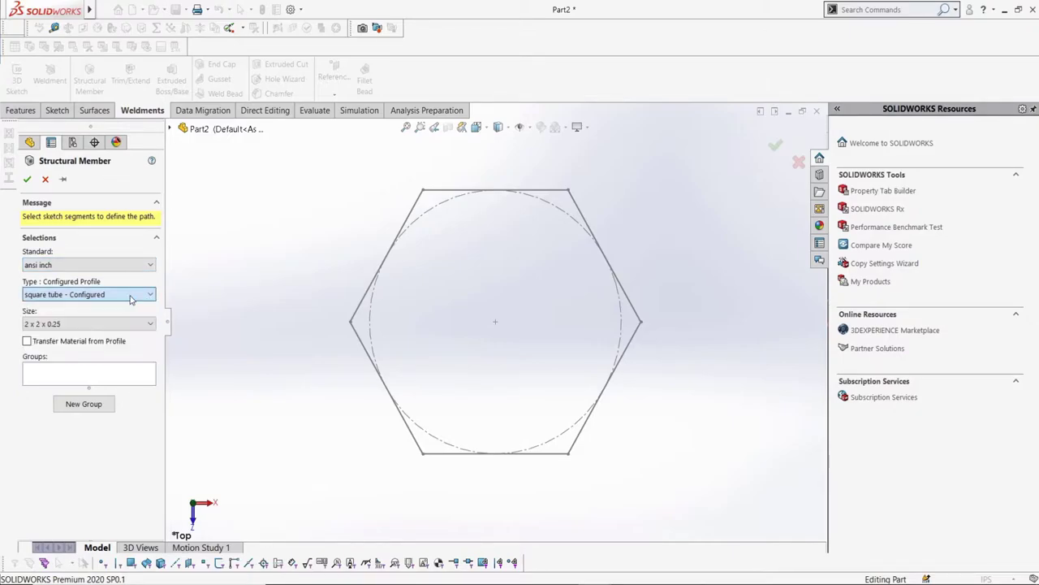
left_click(135, 324)
left_click(134, 330)
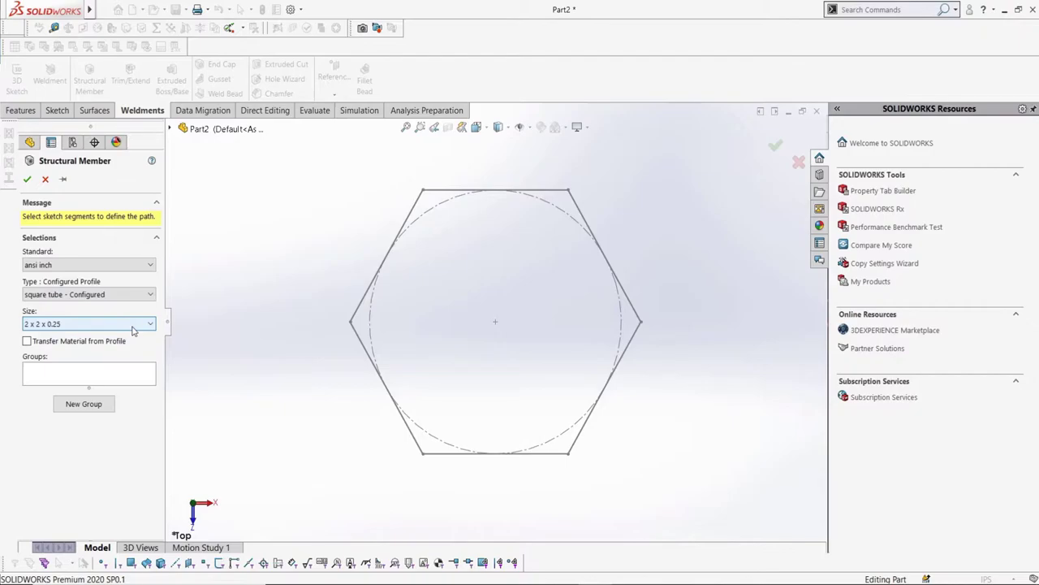
left_click(134, 329)
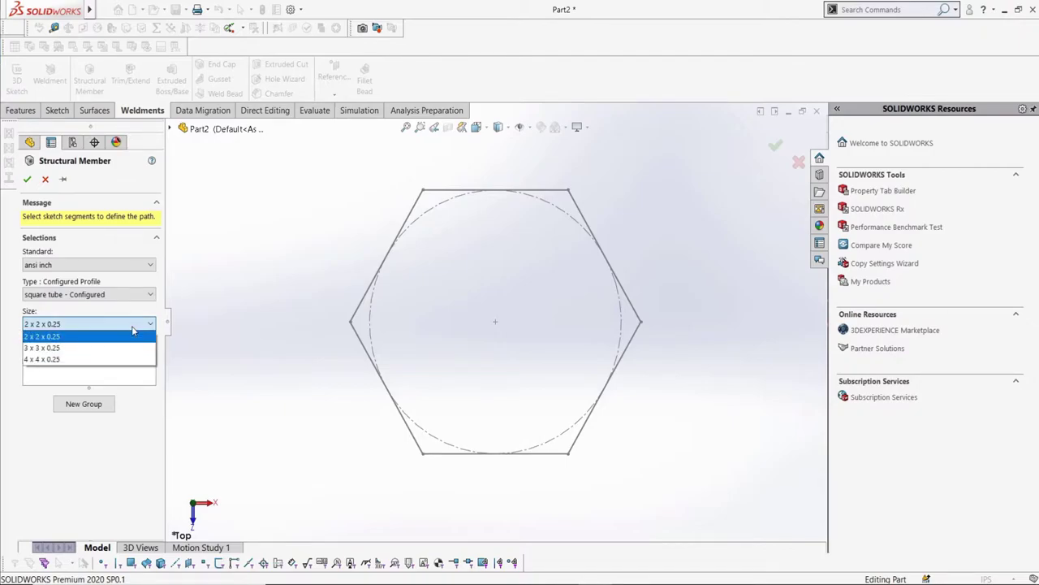
left_click(134, 329)
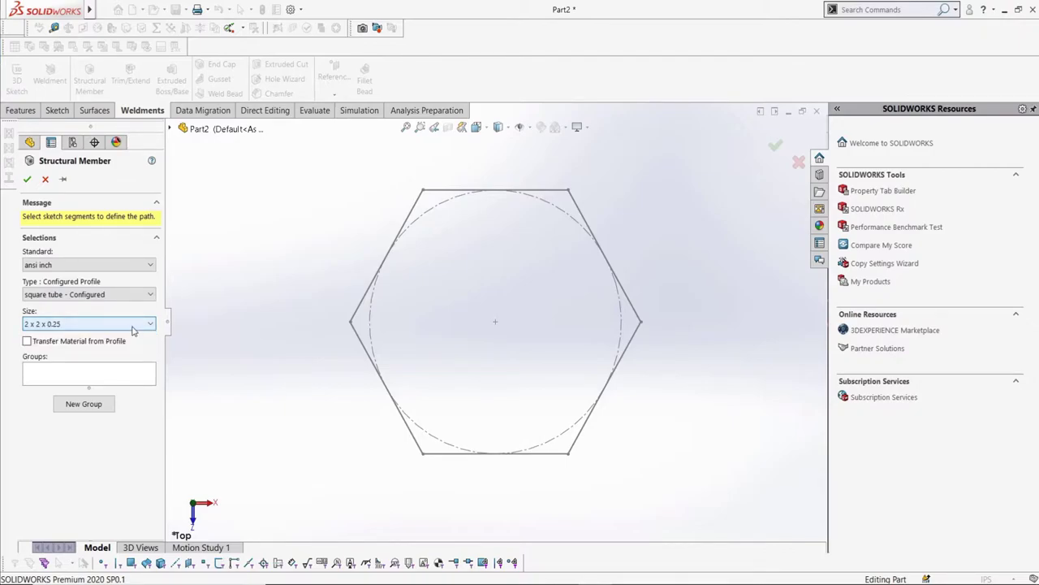
left_click(45, 179)
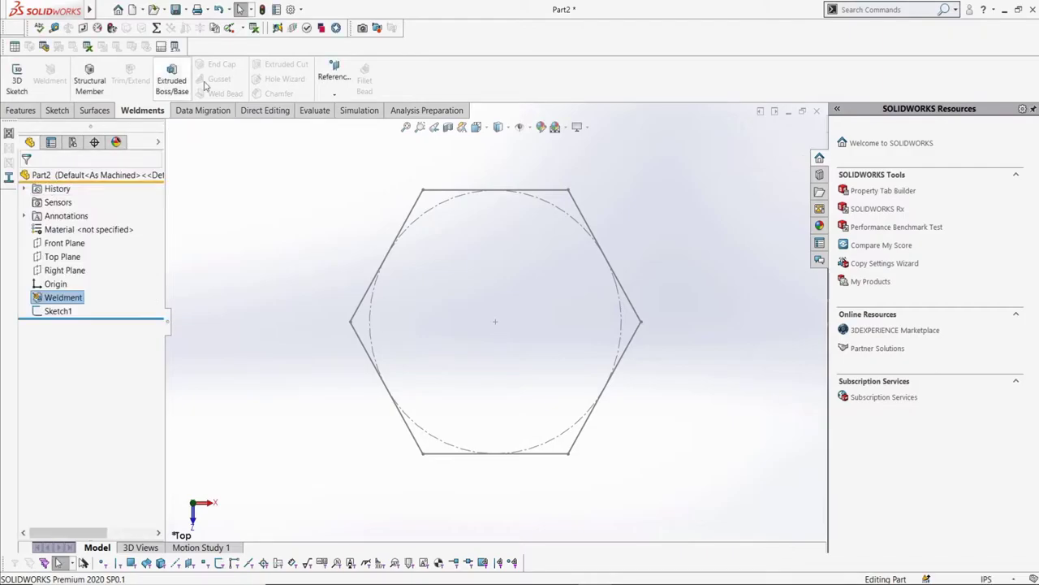
- Add the SWL Weldments folder to the Weldment Profiles file locations in System Options
left_click(300, 10)
left_click(312, 24)
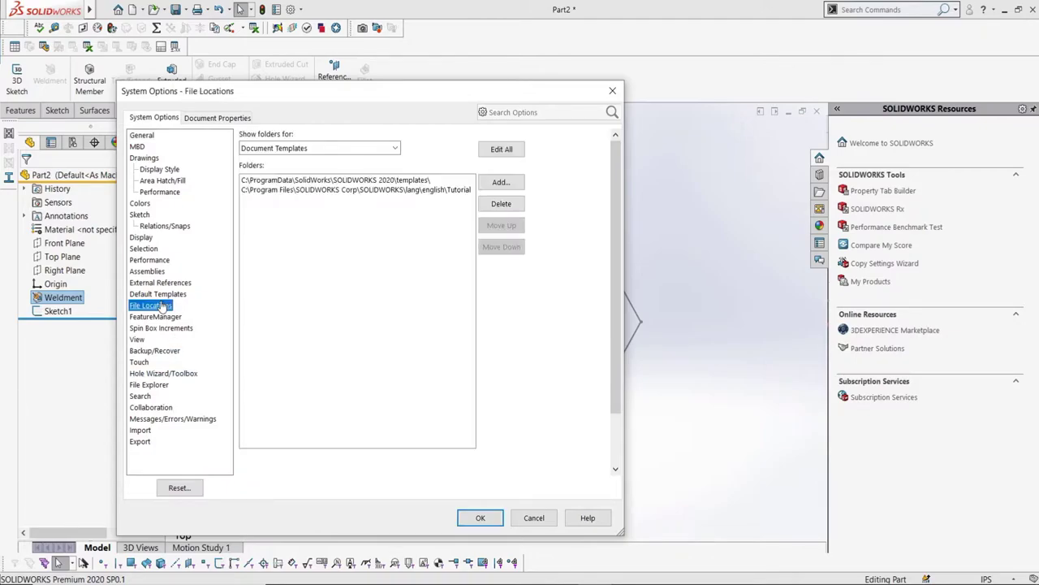
left_click(395, 148)
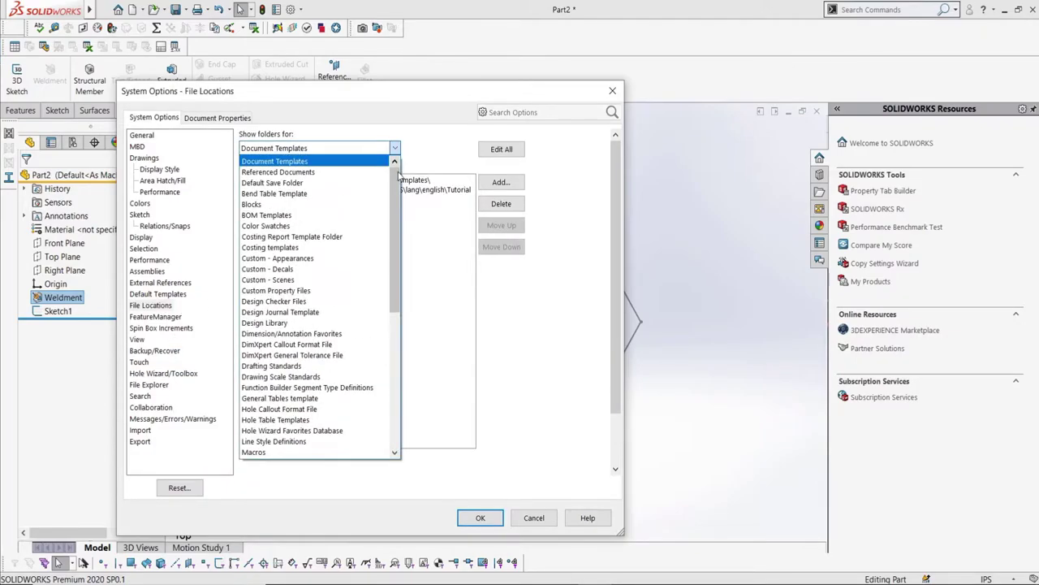
left_click_drag(398, 184, 397, 357)
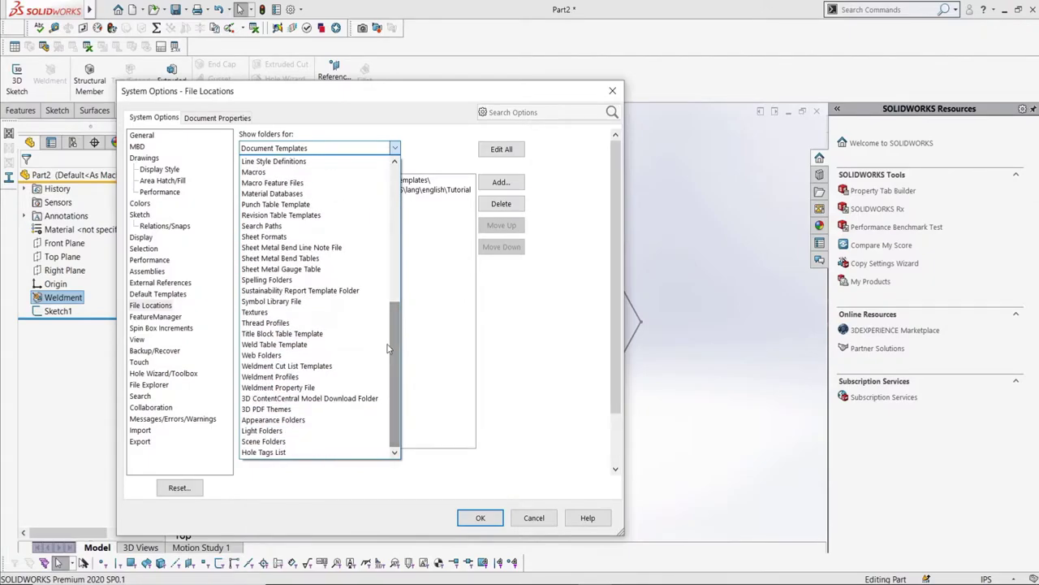
left_click(305, 372)
left_click(497, 184)
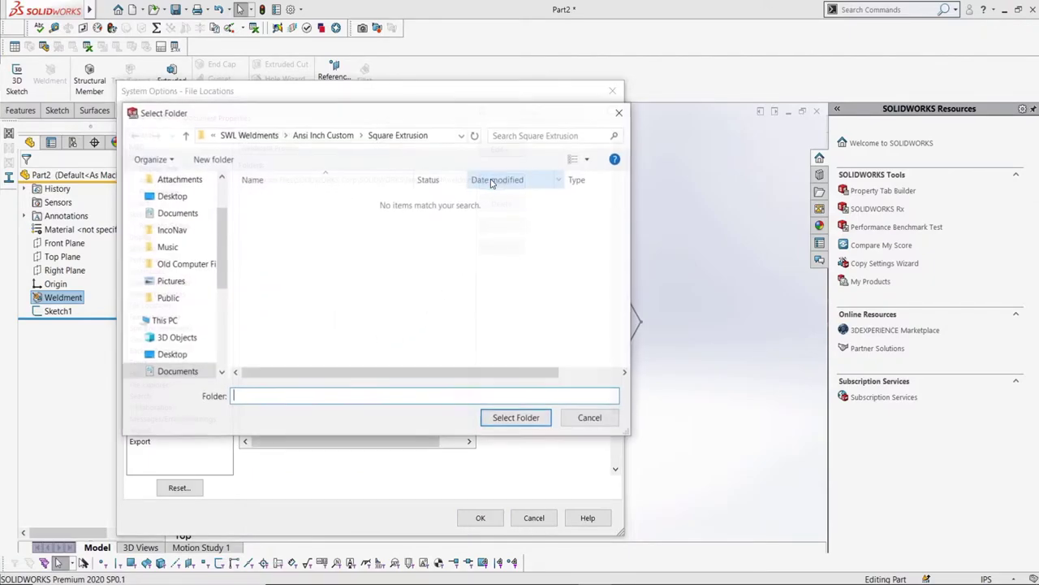
left_click(249, 135)
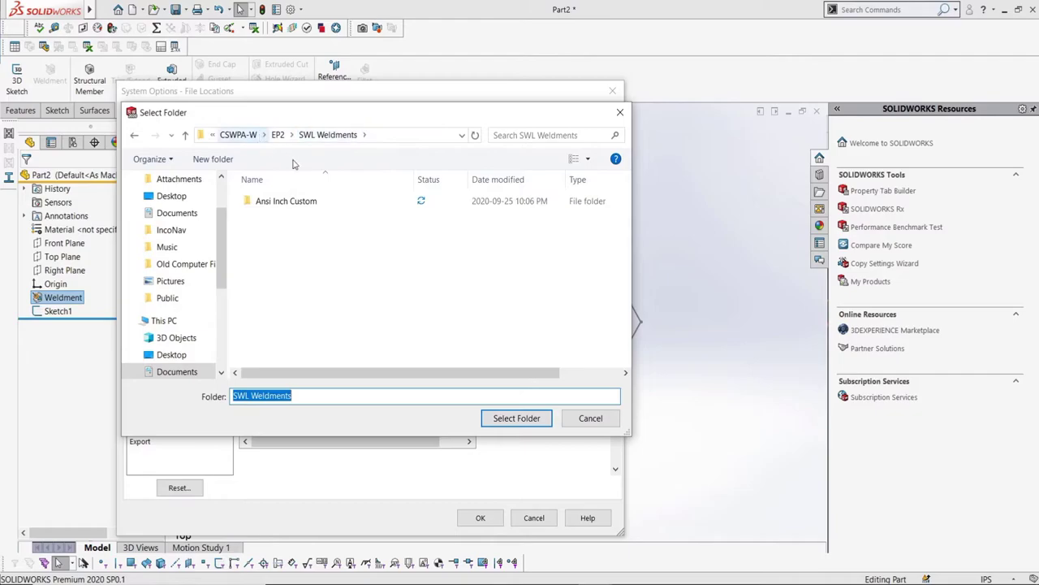
left_click(504, 419)
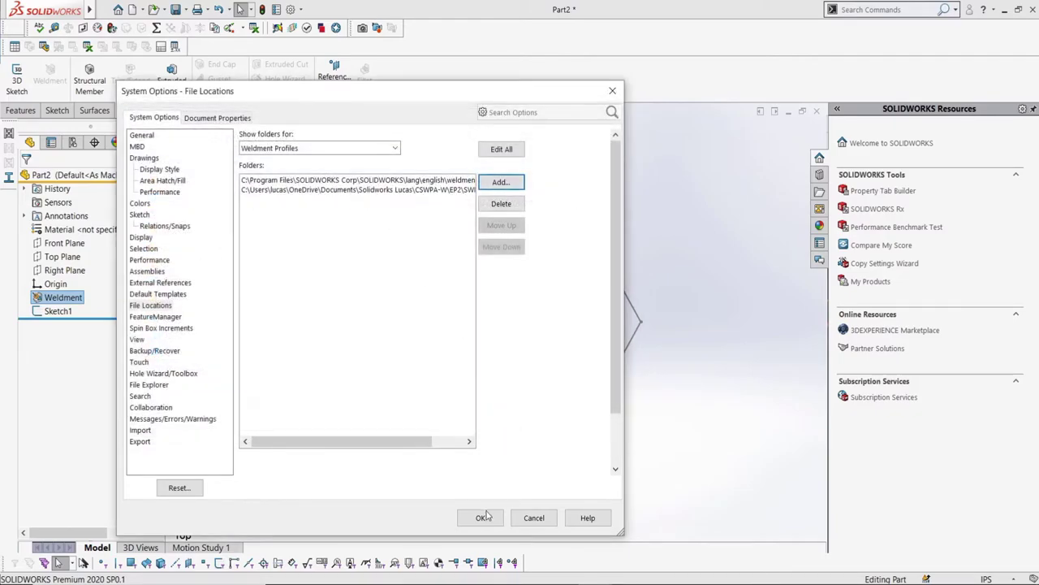
left_click(483, 517)
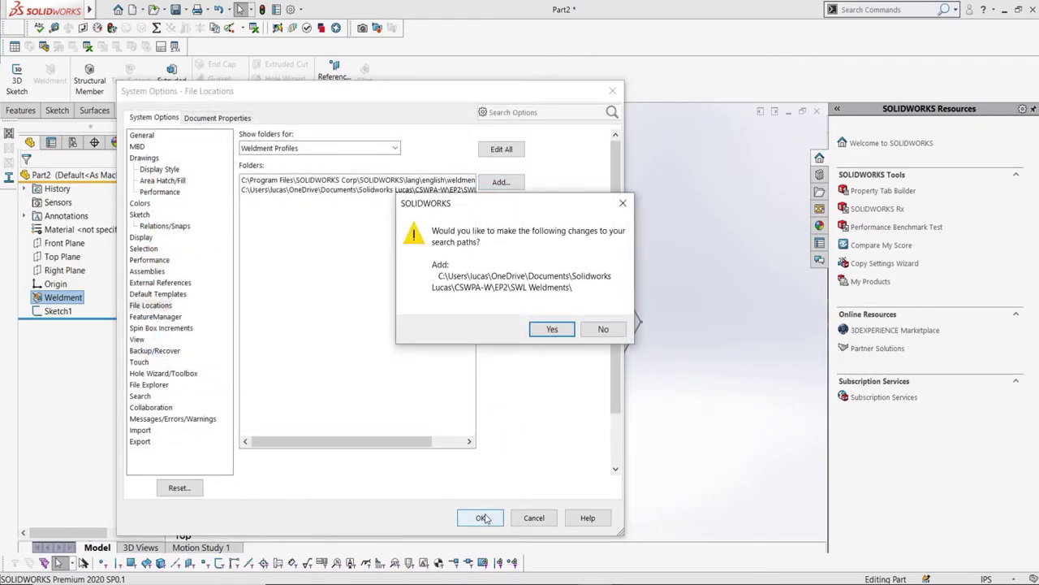
left_click(554, 330)
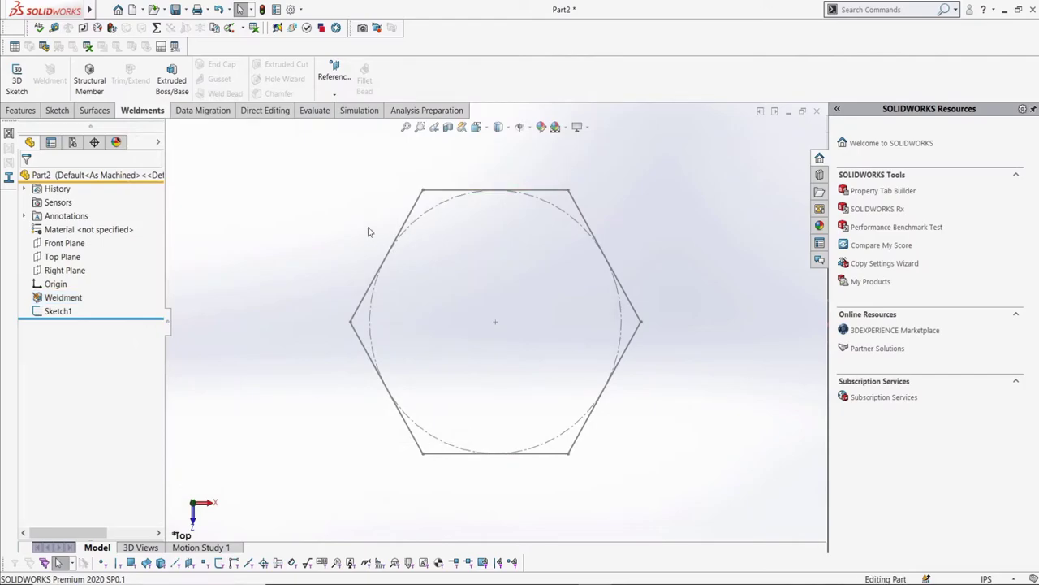
- Start a Structural Member using the Ansi Inch Custom, Square Extrusion, 1 inch square tubing profile
left_click(90, 77)
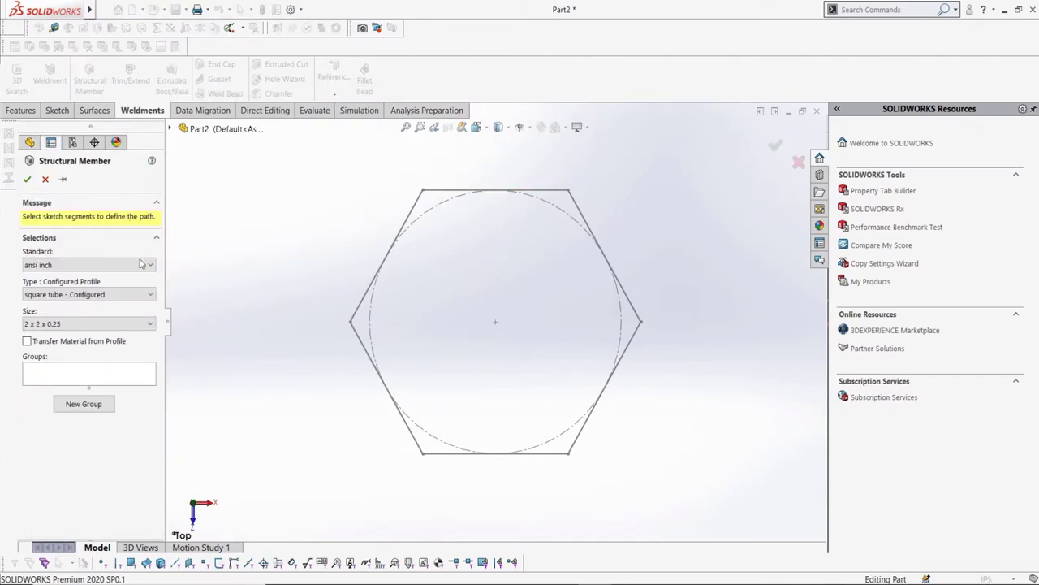
left_click(143, 265)
left_click(140, 287)
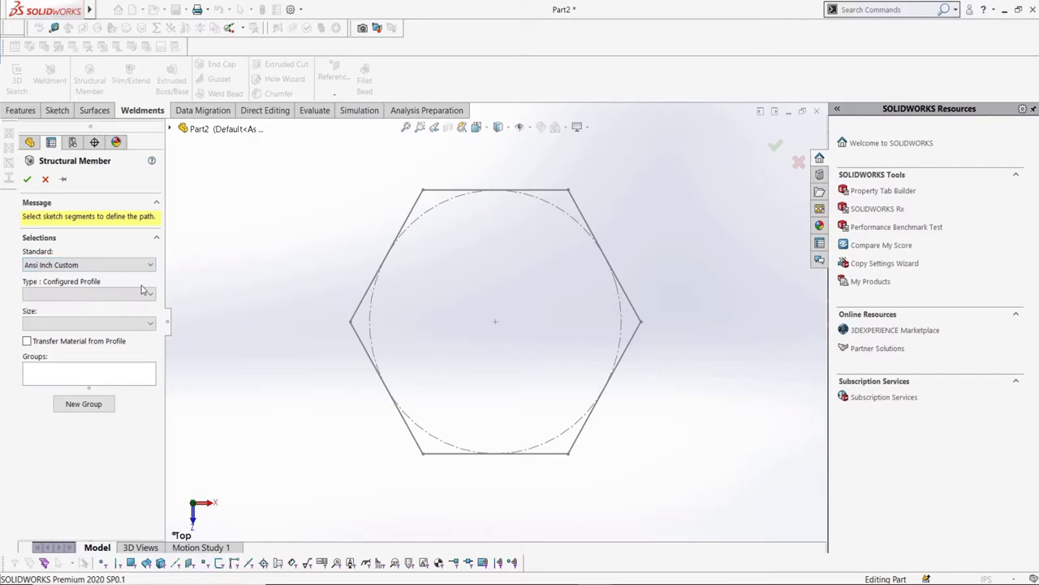
left_click(139, 294)
left_click(135, 307)
left_click(135, 323)
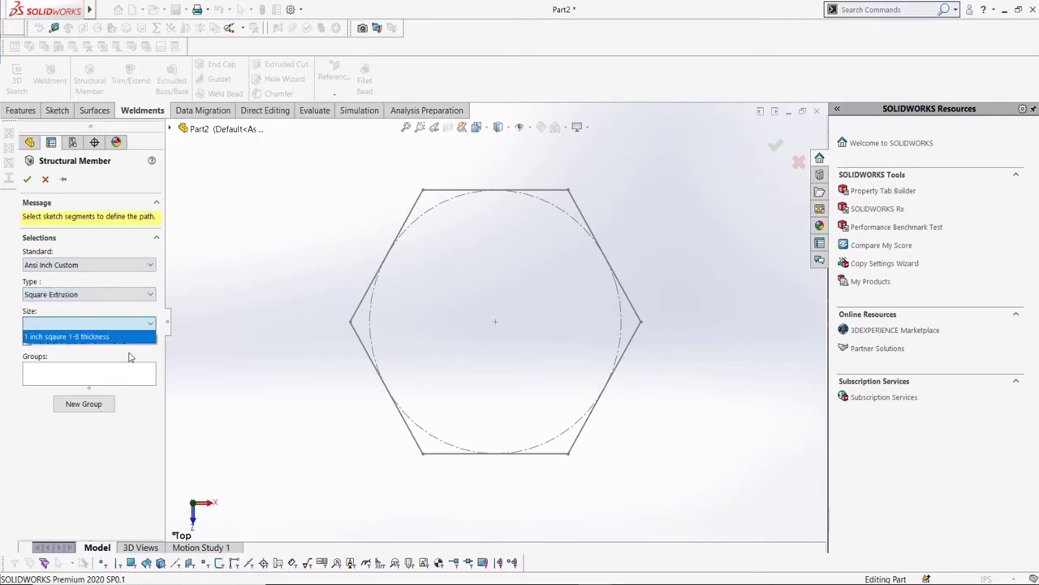
left_click(123, 338)
- Select all six hexagon edges, choose the butted corner treatment, and build the frame
left_click(126, 375)
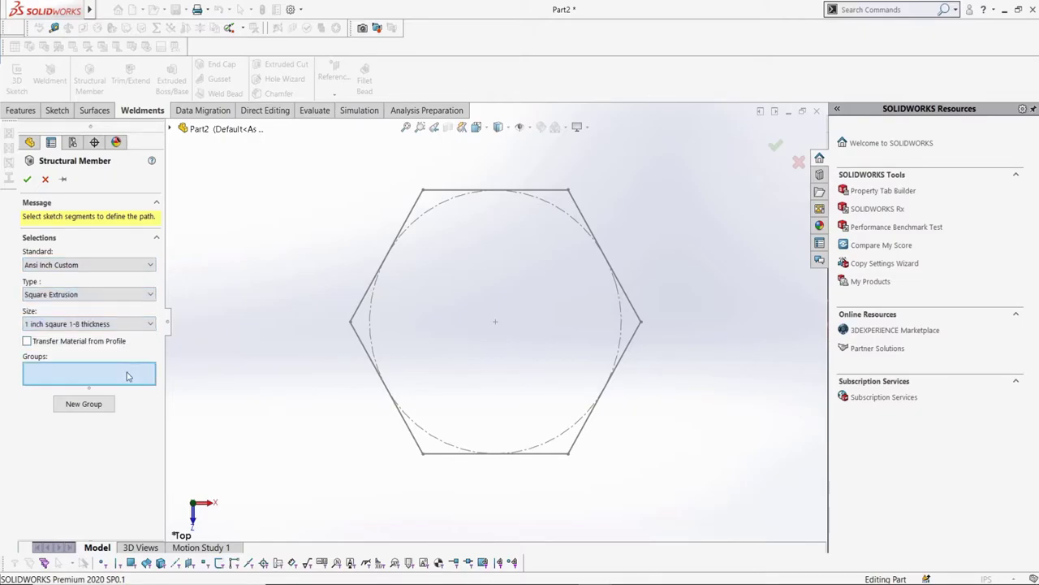
left_click(377, 276)
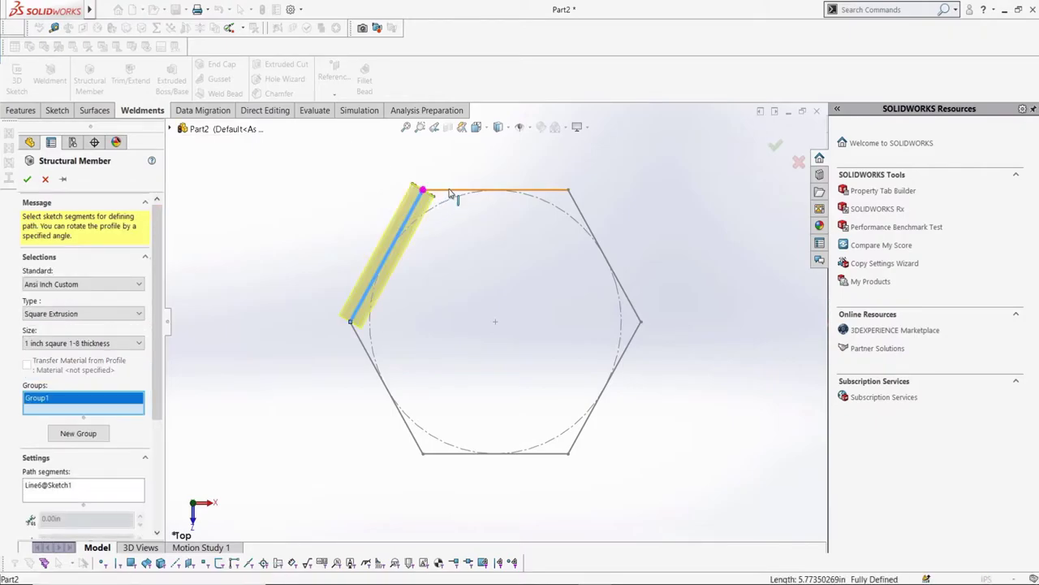
left_click(455, 190)
left_click(598, 243)
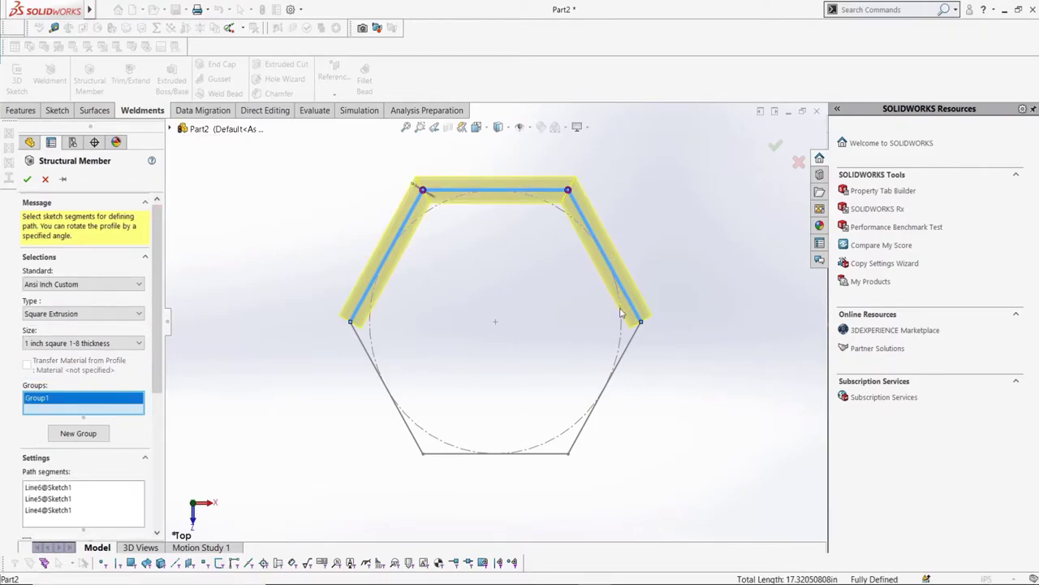
left_click(628, 357)
left_click(540, 458)
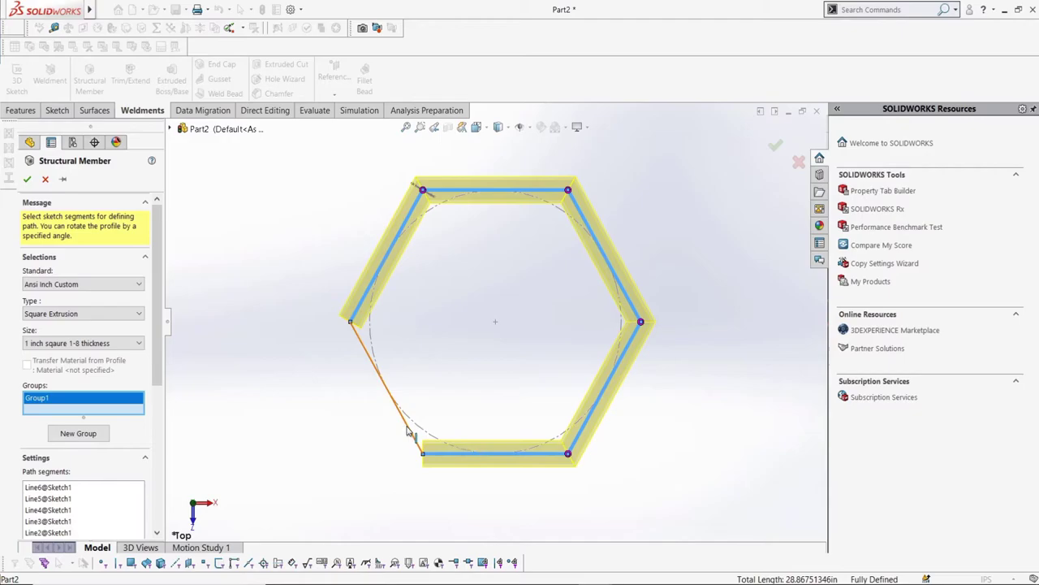
left_click(408, 432)
scroll(74, 455, "down", 4)
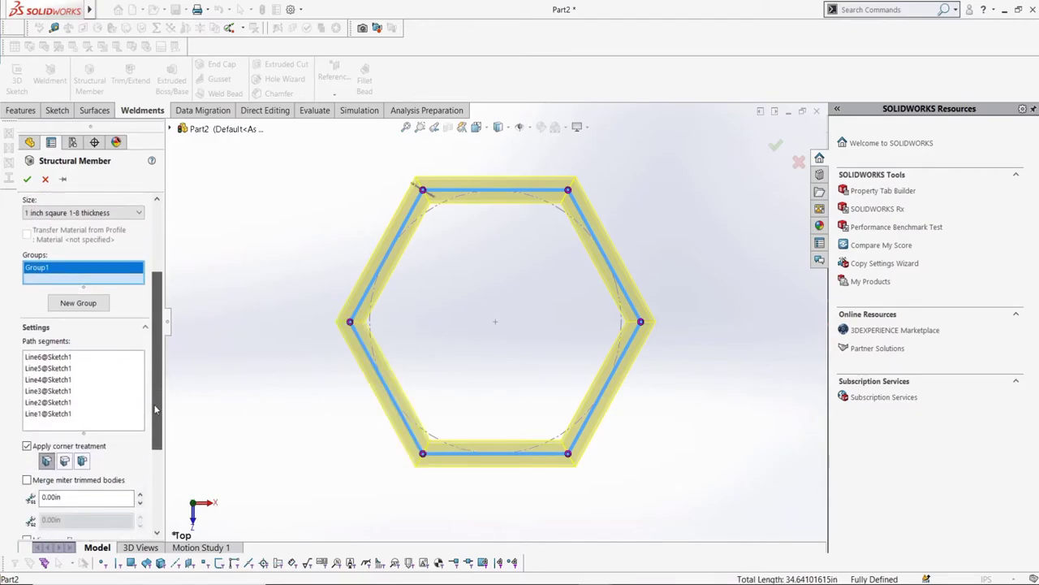
left_click(82, 454)
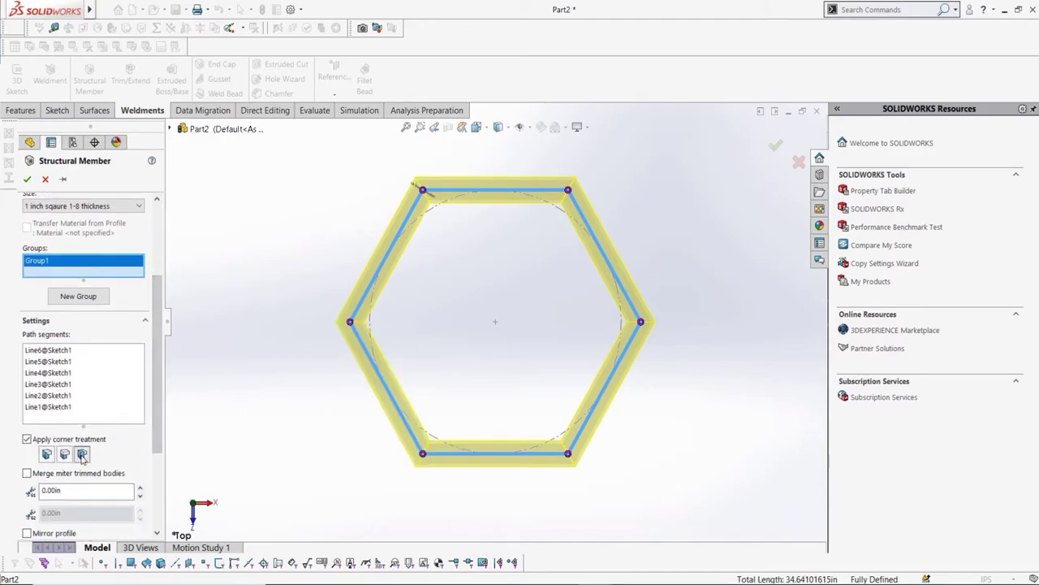
left_click(27, 178)
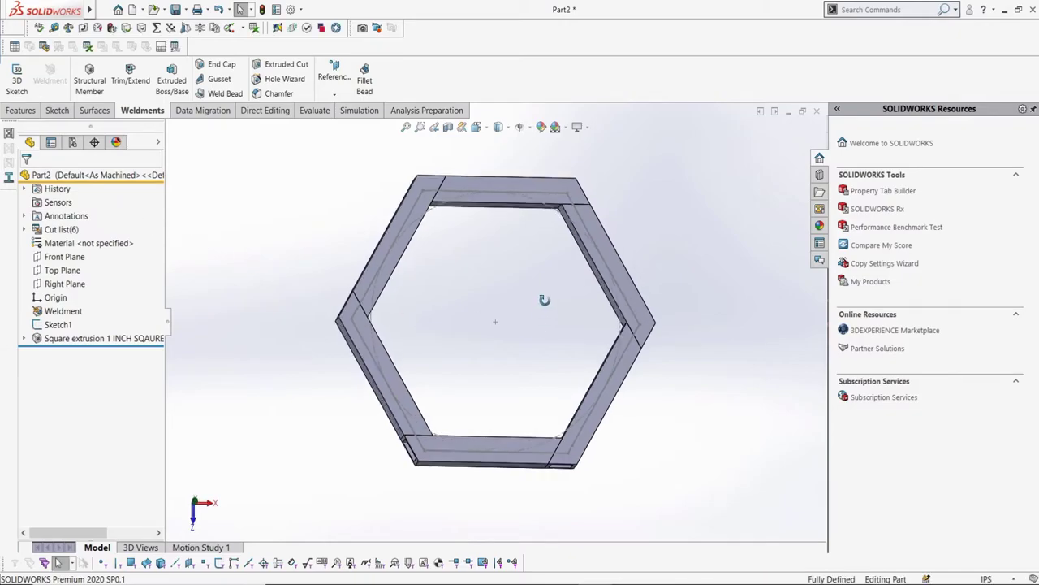
- Orbit the hexagon tube frame to an oblique view from above
middle_click_drag(544, 300, 547, 209)
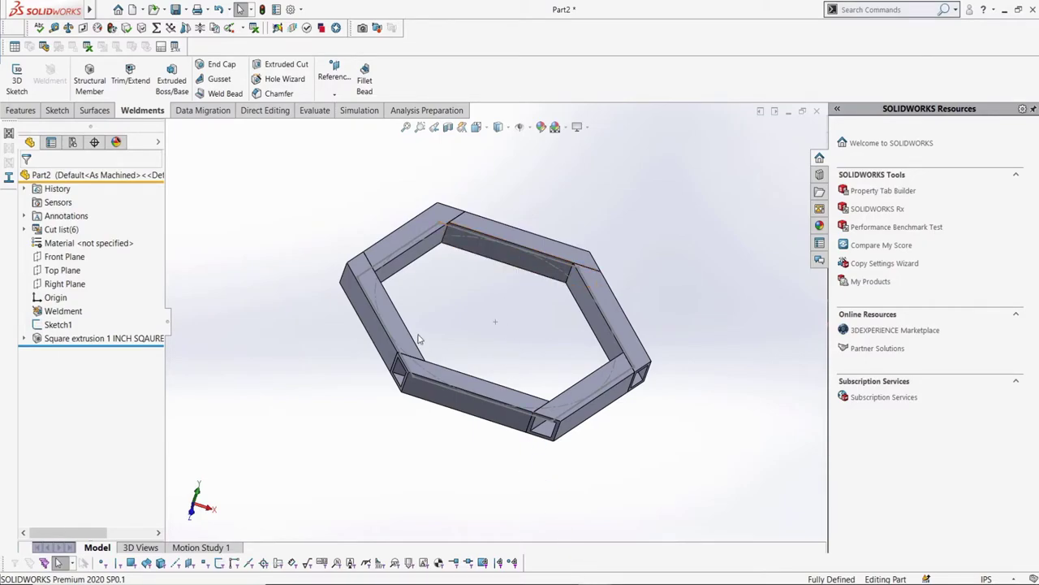
- Switch to the tubing profile document and edit its Sketch1
mouse_move(596, 578)
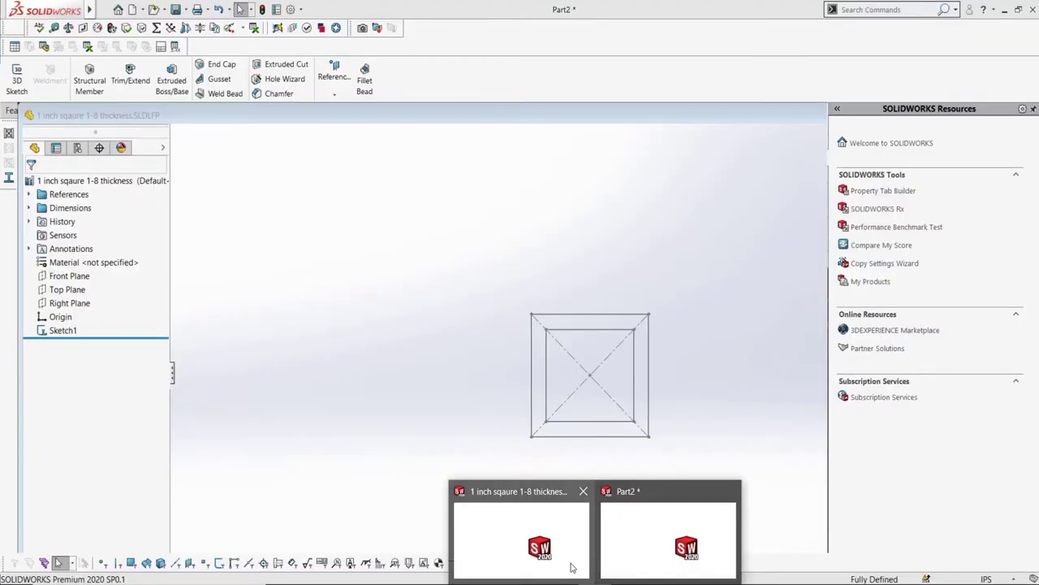
left_click(570, 567)
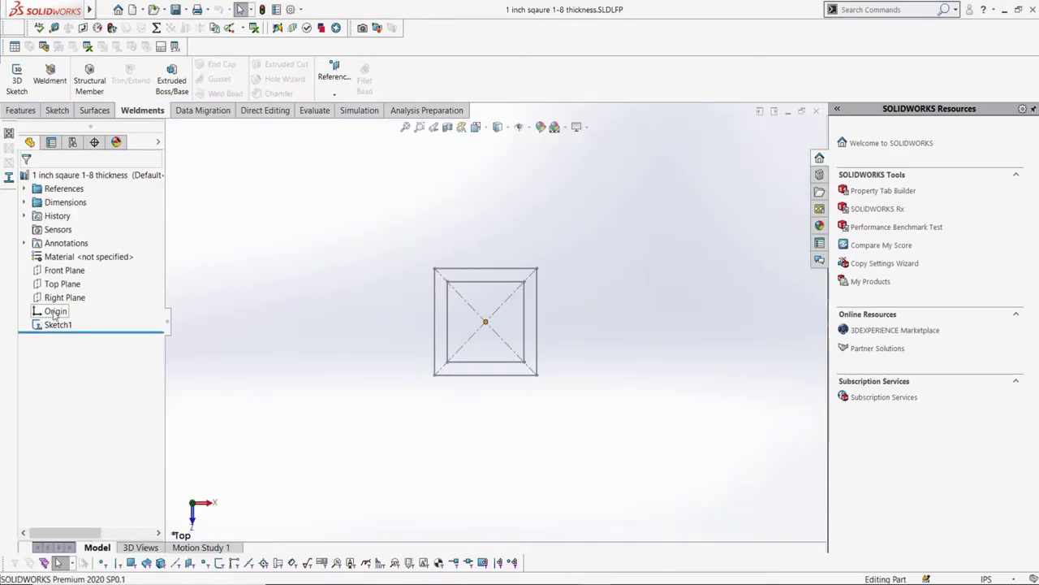
left_click(55, 324)
left_click(63, 286)
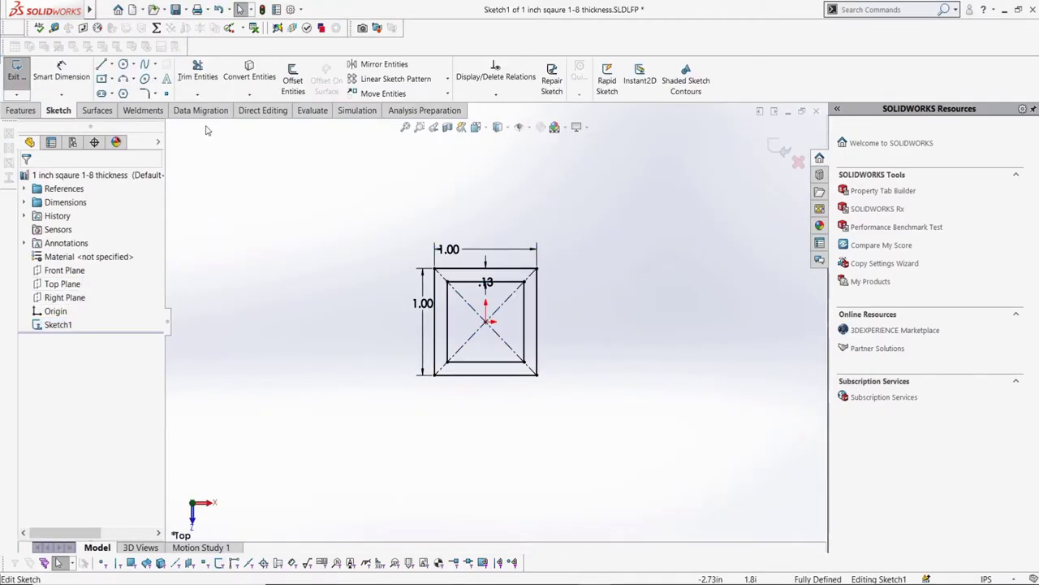
- Fillet the inner square's four corners at 0.10 in, exit the sketch, and save
left_click(144, 94)
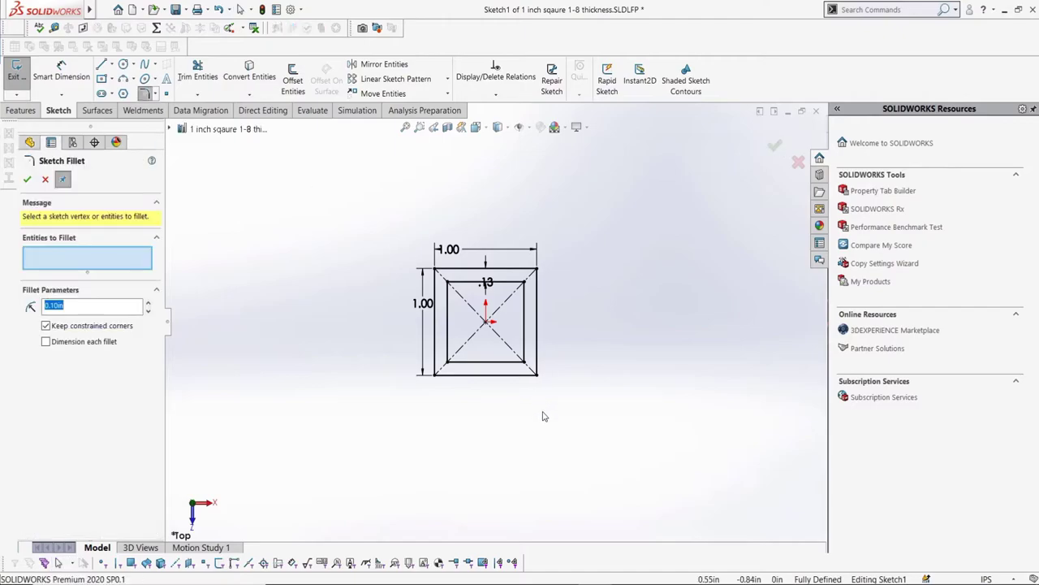
scroll(543, 417, "down", 3)
left_click(317, 160)
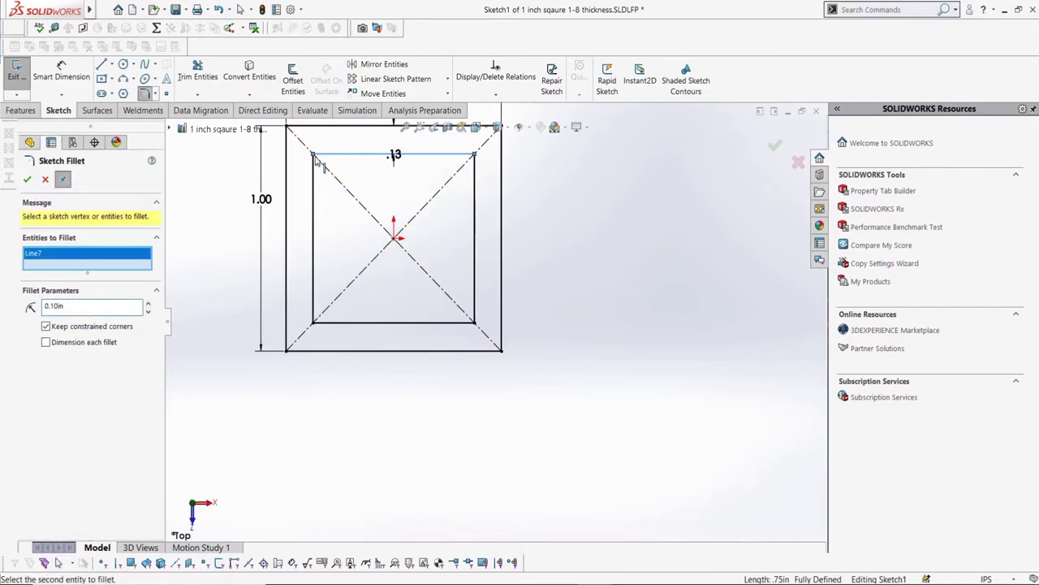
left_click(314, 187)
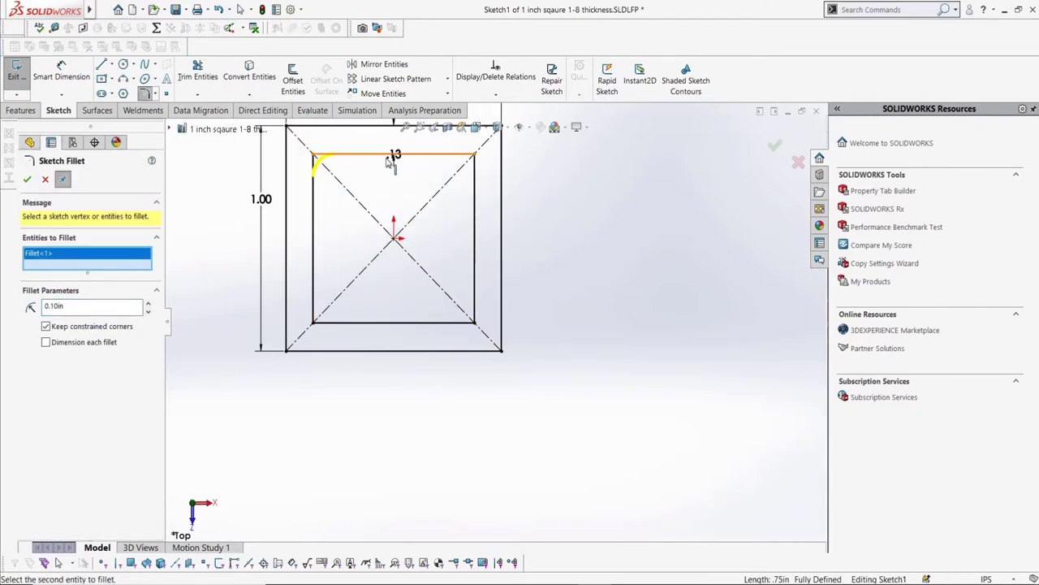
left_click(477, 162)
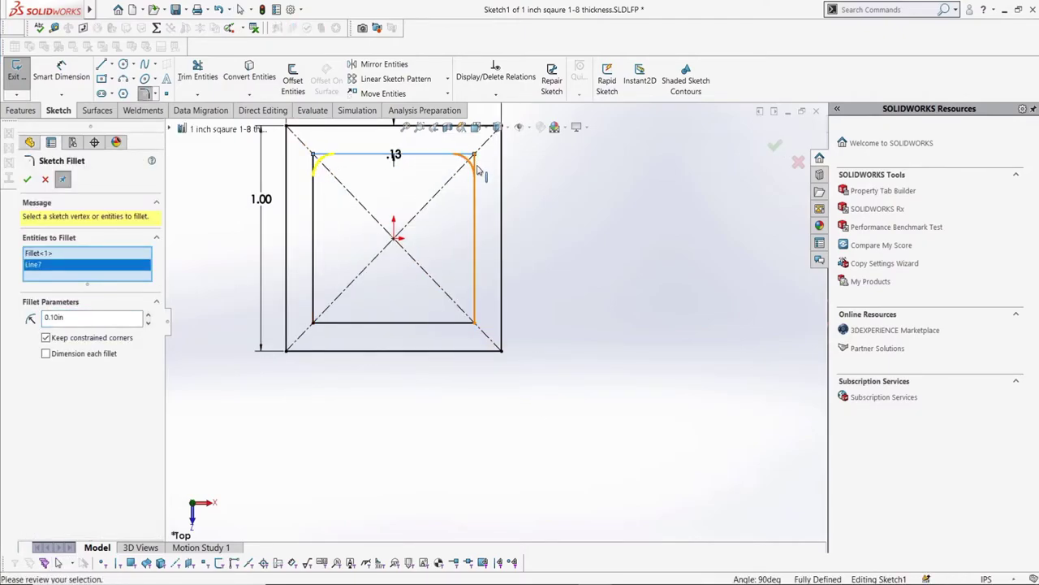
left_click(476, 309)
left_click(337, 325)
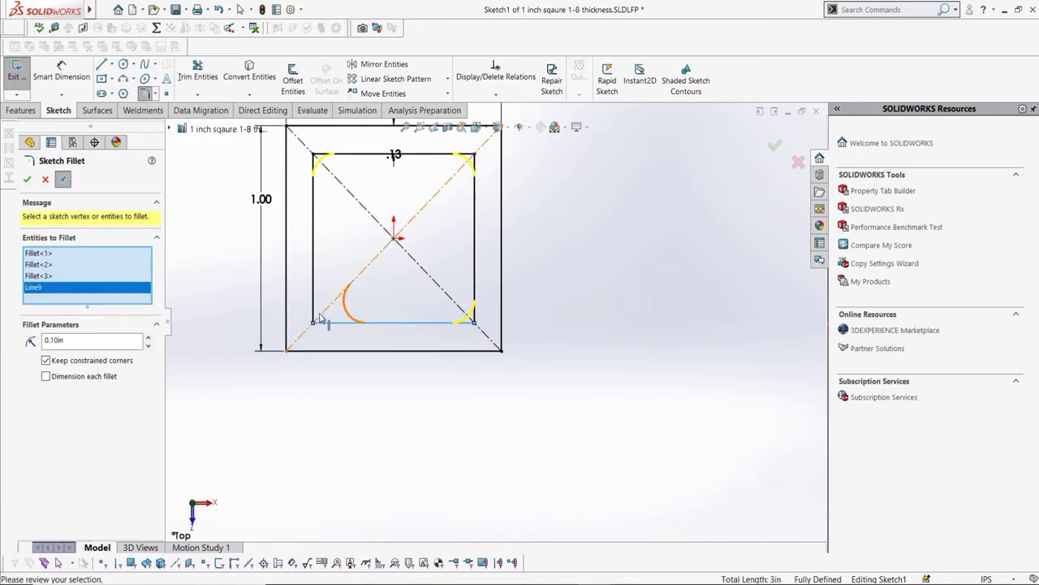
left_click(27, 179)
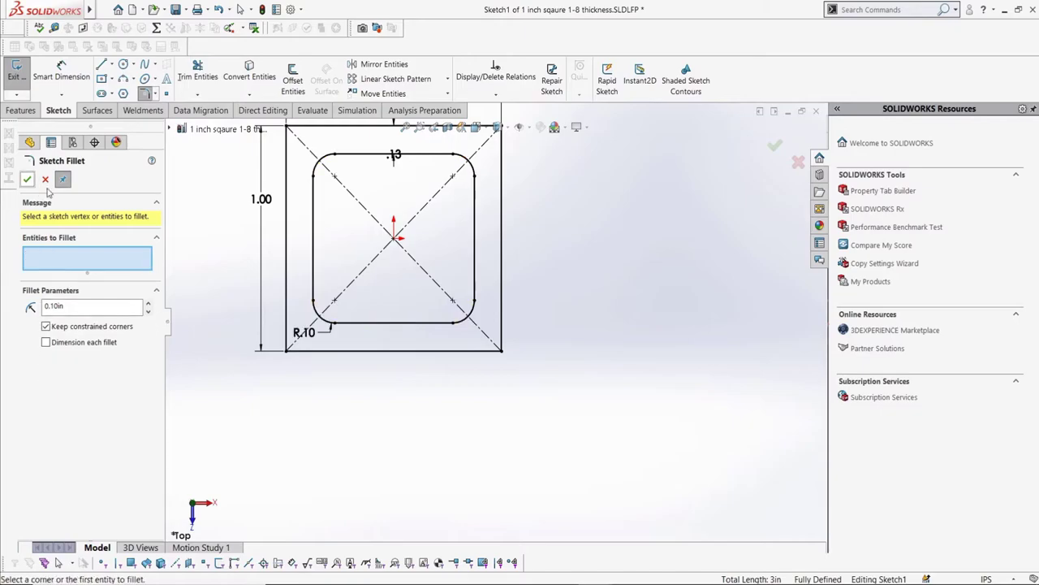
left_click(15, 73)
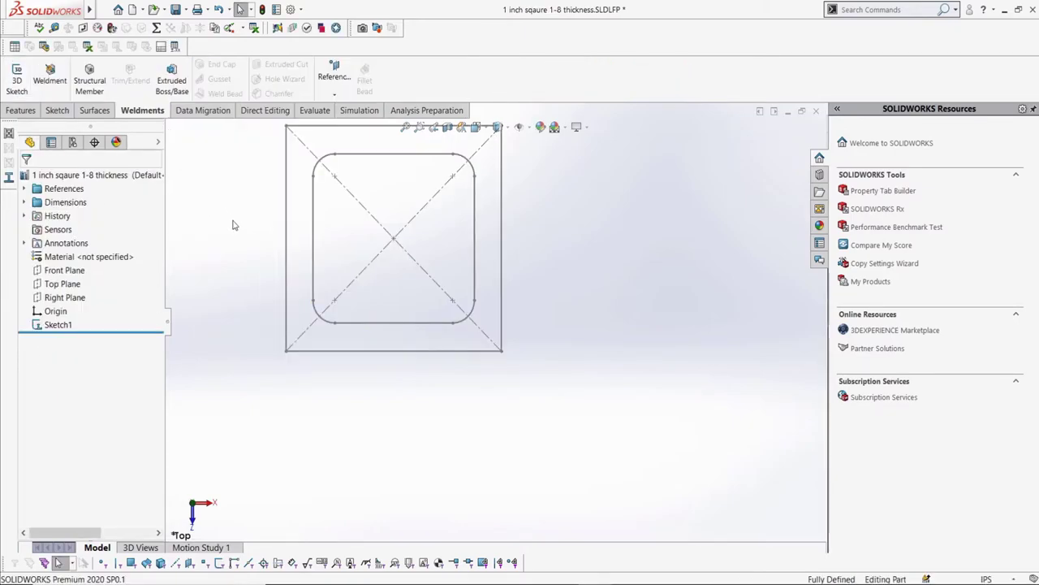
left_click(175, 10)
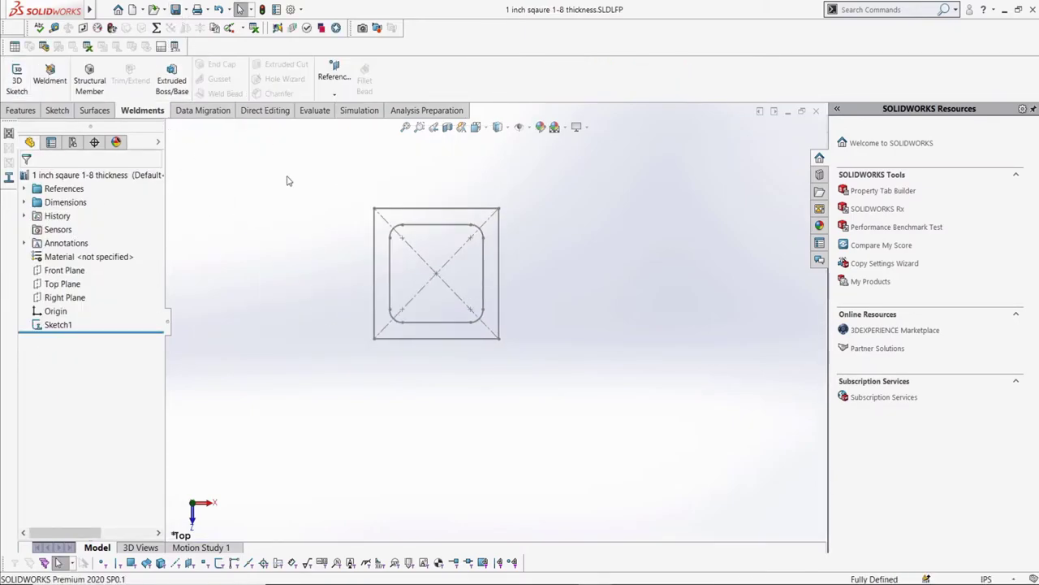
- In Part2, reselect the 1 inch square size in the Square tubing feature to load the rounded-corner profile
left_click(597, 520)
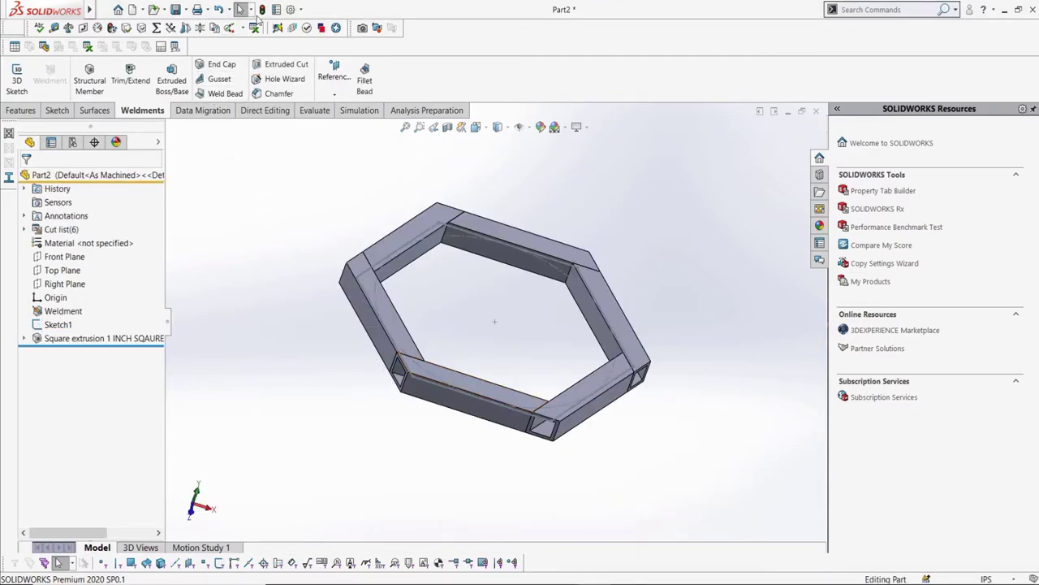
left_click(139, 342)
left_click(150, 307)
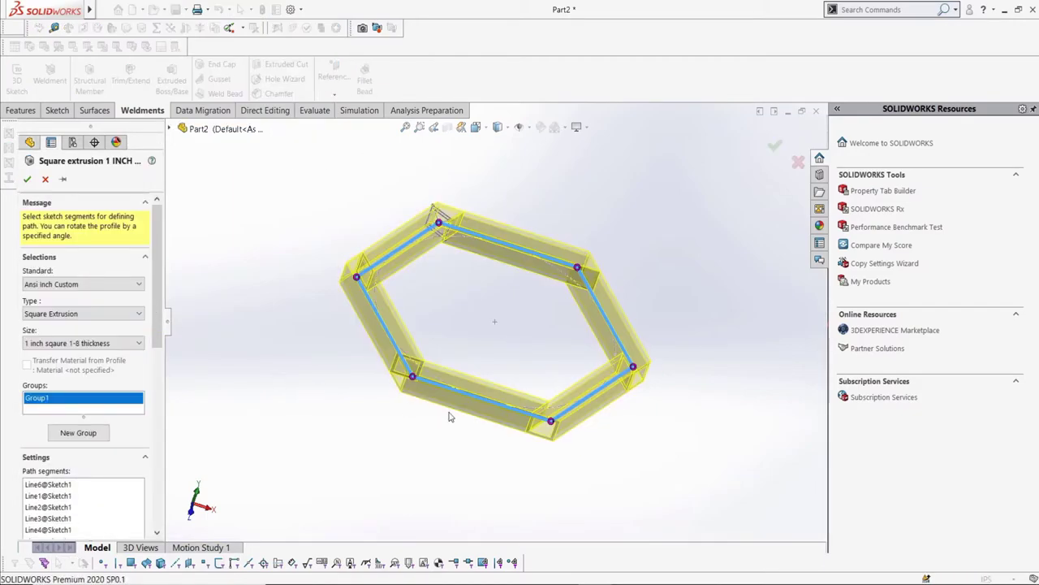
scroll(615, 417, "down", 6)
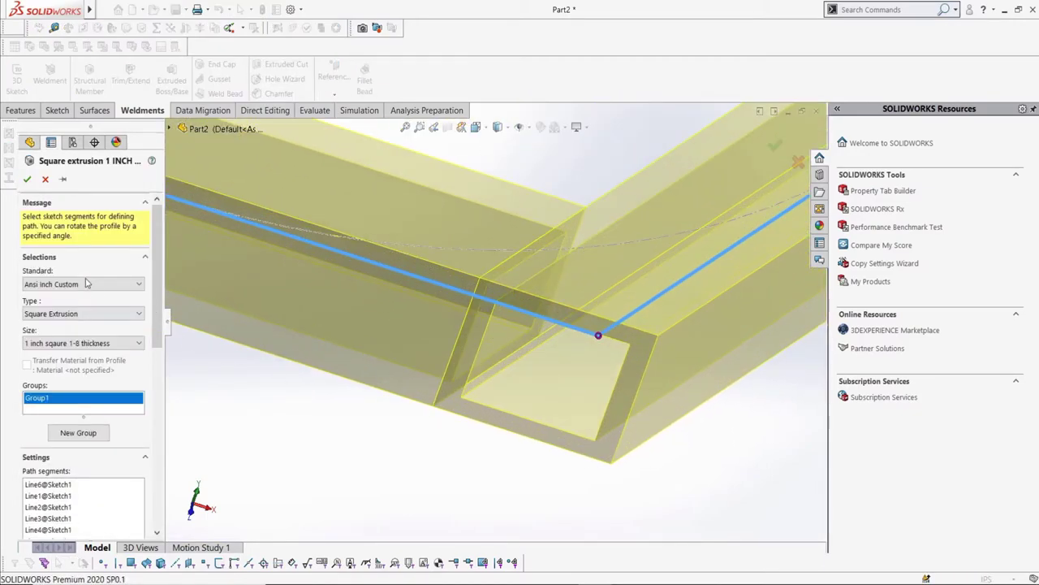
left_click(96, 342)
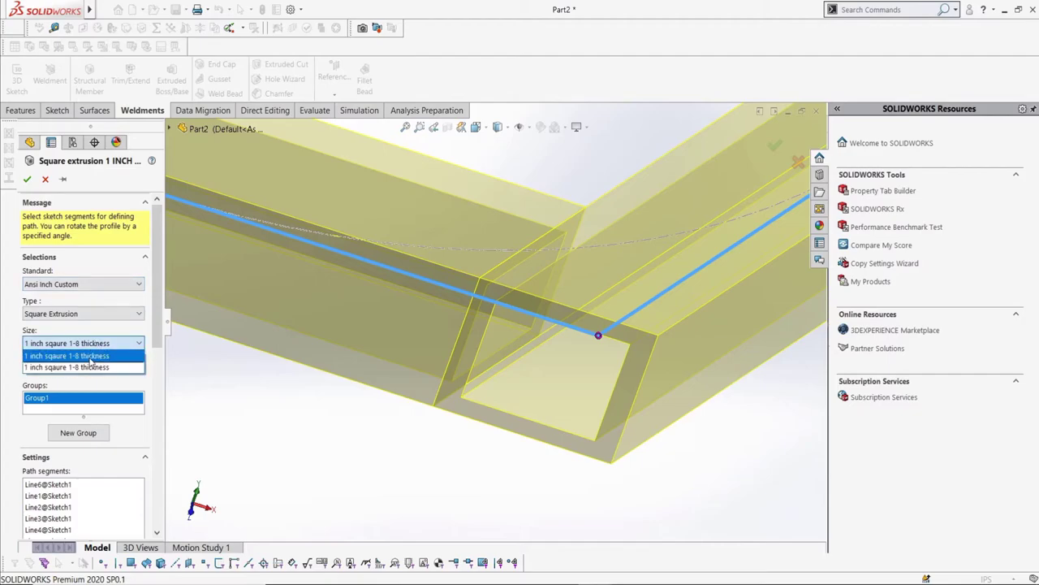
left_click(91, 366)
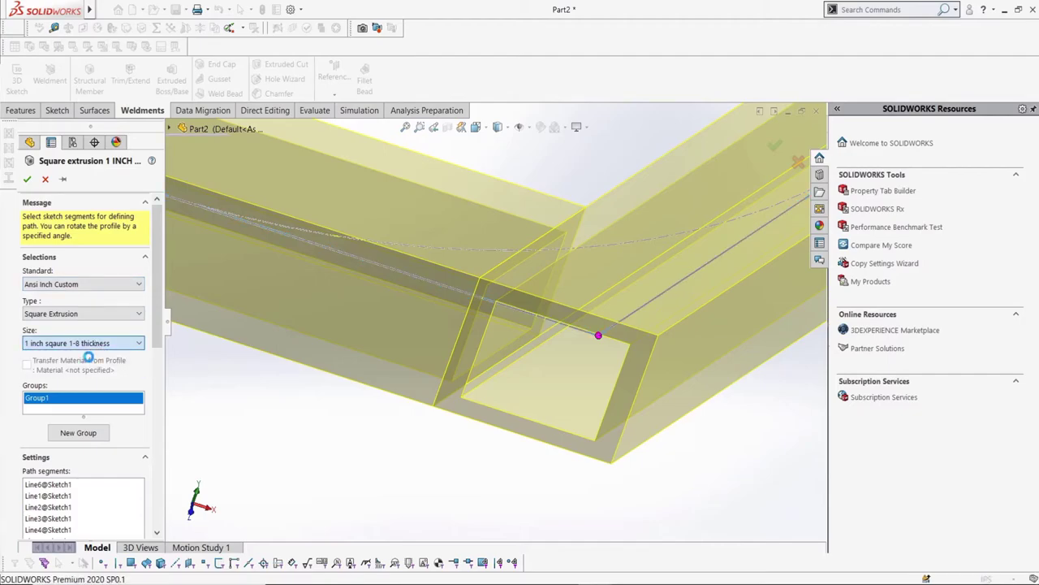
left_click(26, 177)
scroll(560, 366, "down", 3)
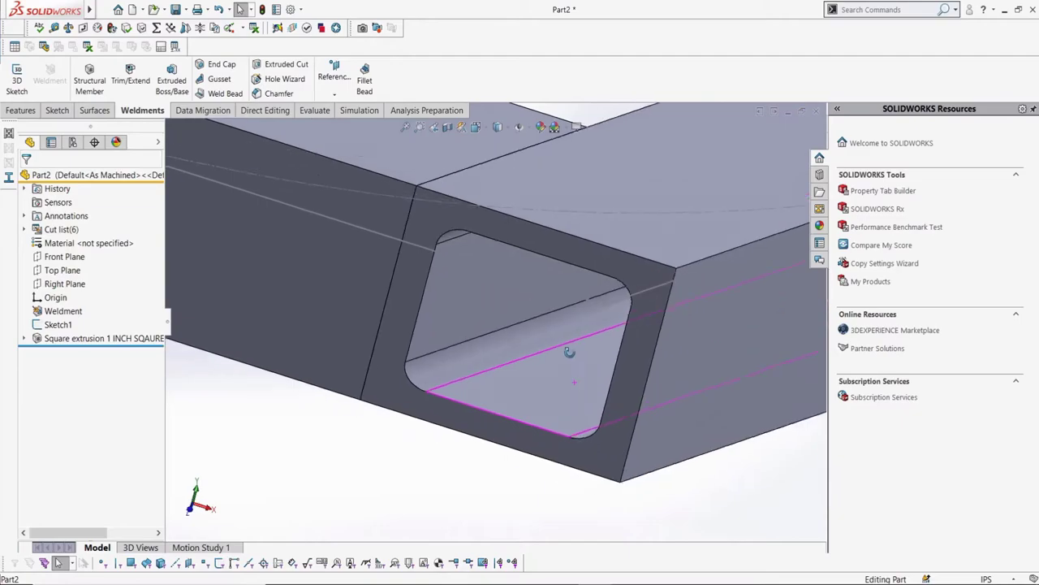
- Orbit and zoom to inspect a rounded tube opening, then view the whole frame from above
middle_click_drag(569, 351, 537, 296)
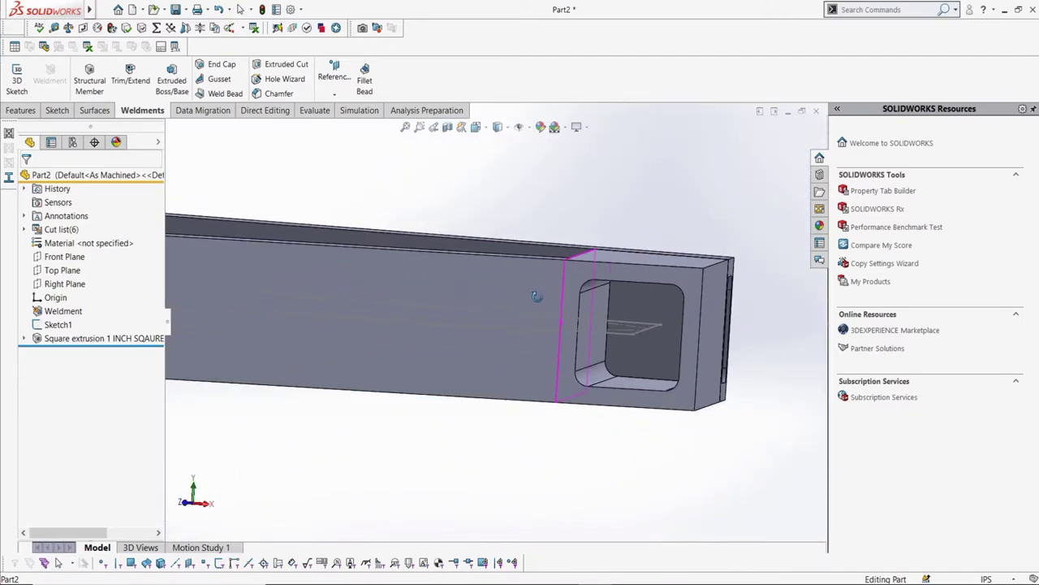
scroll(524, 268, "up", 3)
middle_click_drag(511, 244, 484, 324)
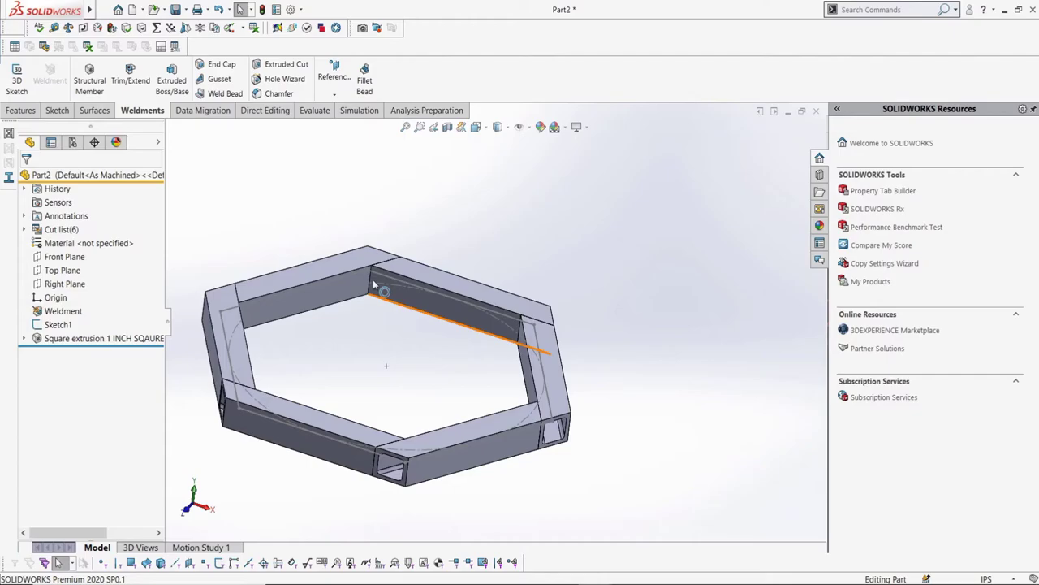
- Start an End Cap and pick the first tube's open end face
left_click(220, 67)
scroll(413, 468, "down", 5)
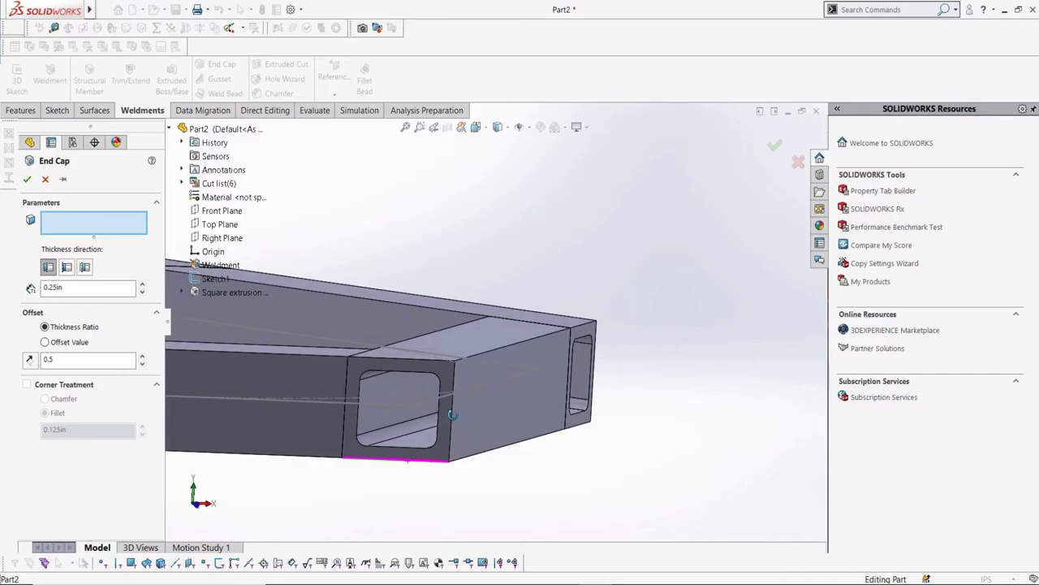
middle_click_drag(451, 415, 387, 415)
left_click(449, 411)
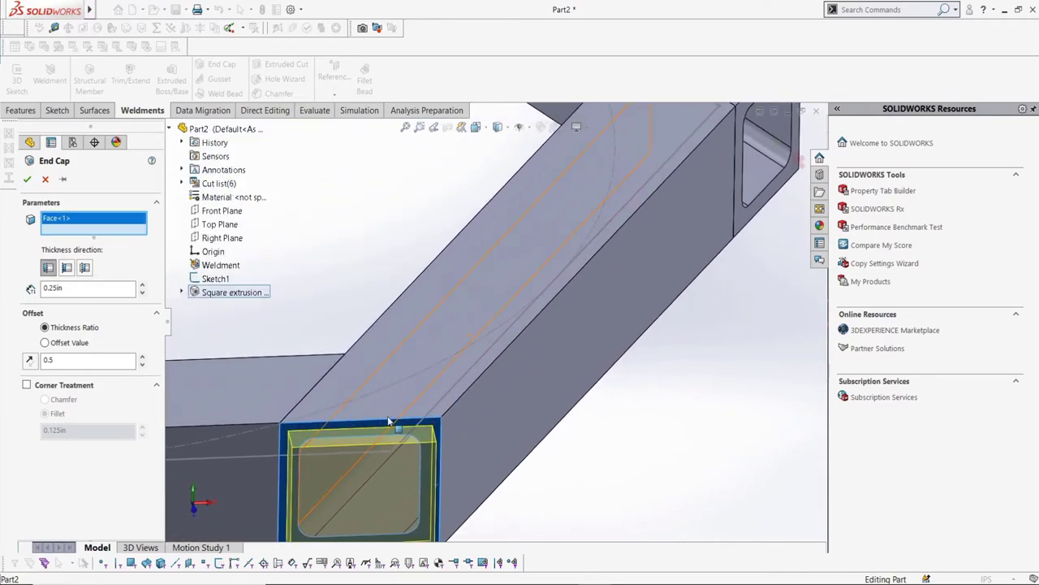
- Make the end cap sit outward on the tube end with a 0.15in thickness
left_click(67, 270)
left_click(83, 268)
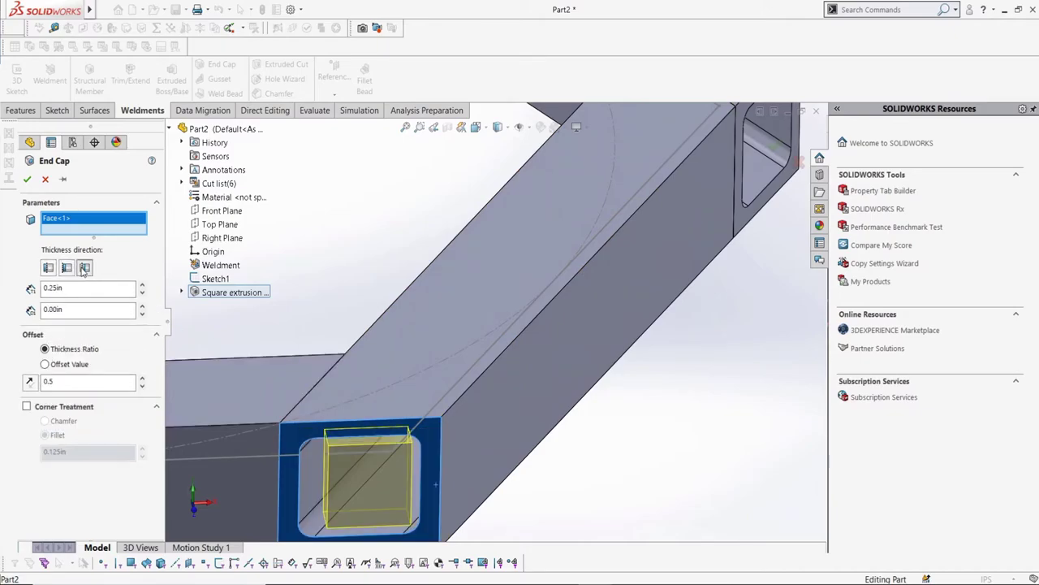
left_click(49, 268)
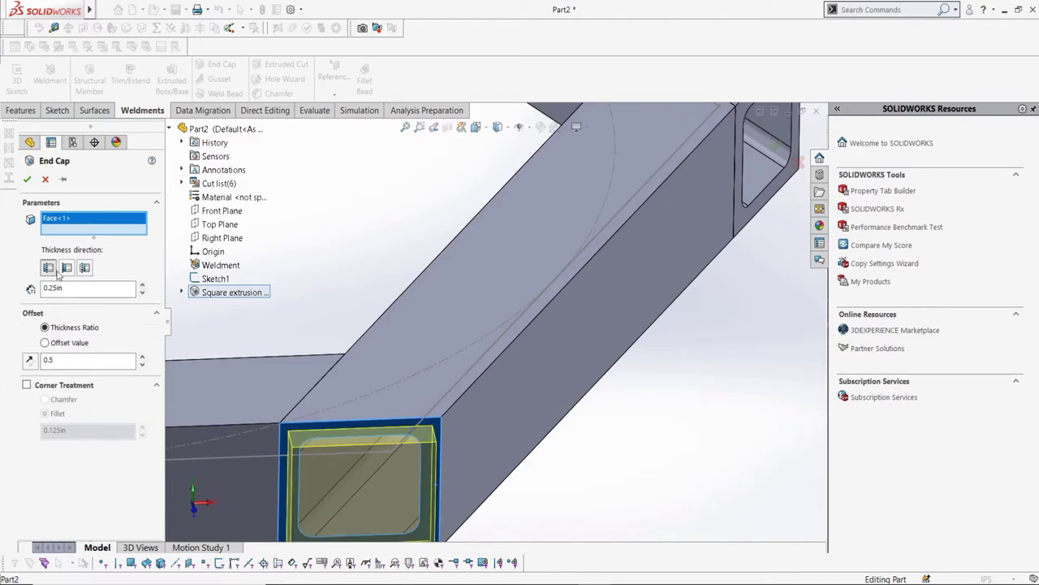
left_click(142, 286)
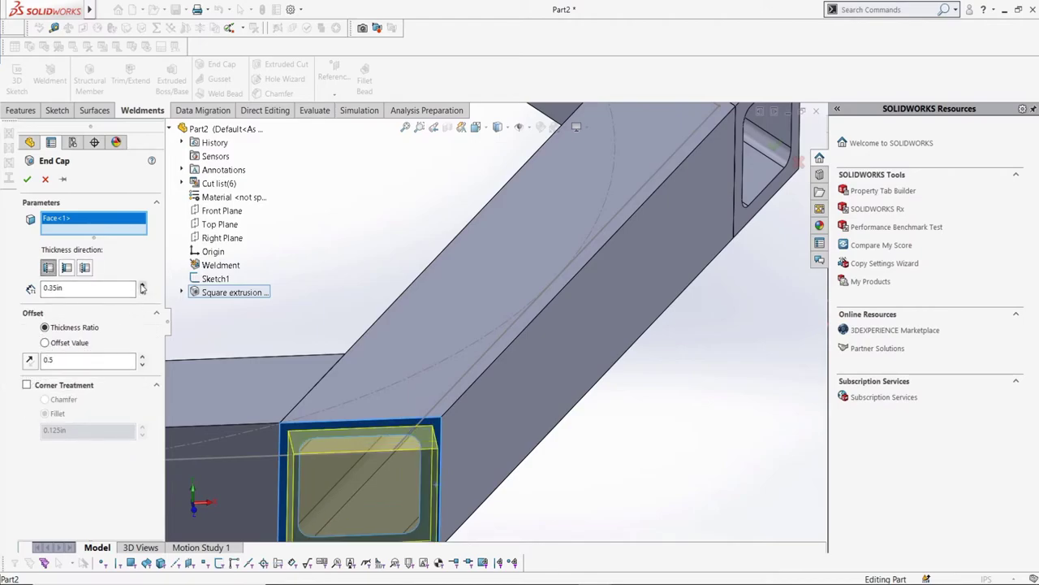
middle_click_drag(389, 422, 536, 544)
double_click(143, 287)
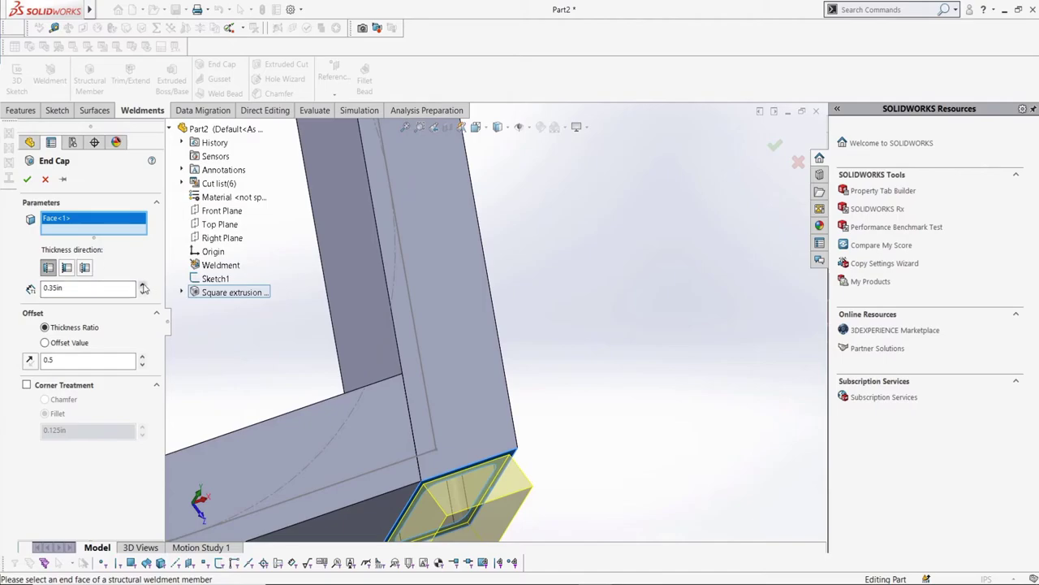
double_click(143, 293)
double_click(143, 293)
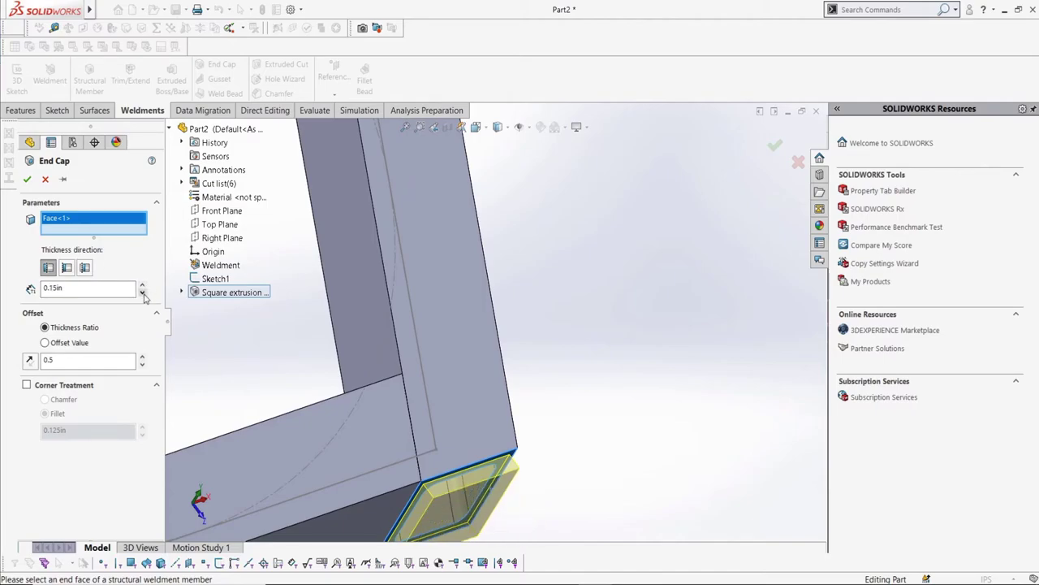
middle_click_drag(364, 476, 438, 398)
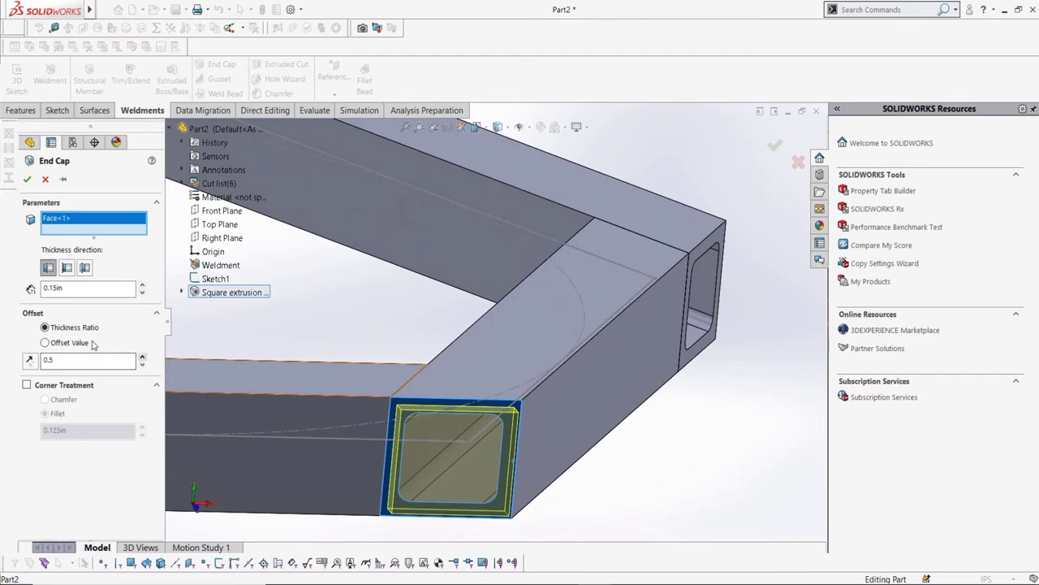
- Switch the cap to a fixed edge offset, trying 0.125in and 0.325in before settling on 0.025in
left_click(80, 344)
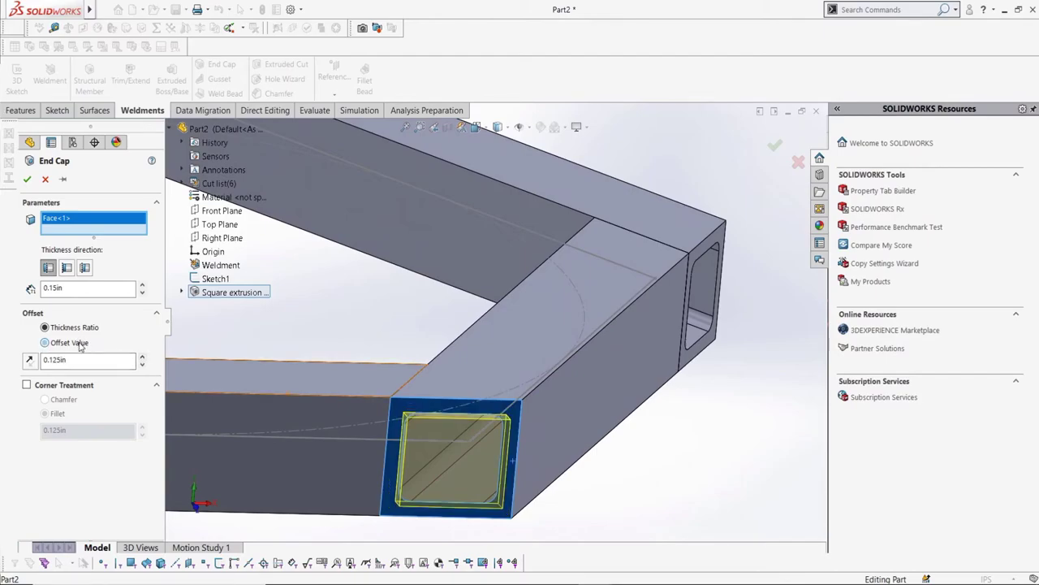
left_click(143, 356)
left_click(143, 356)
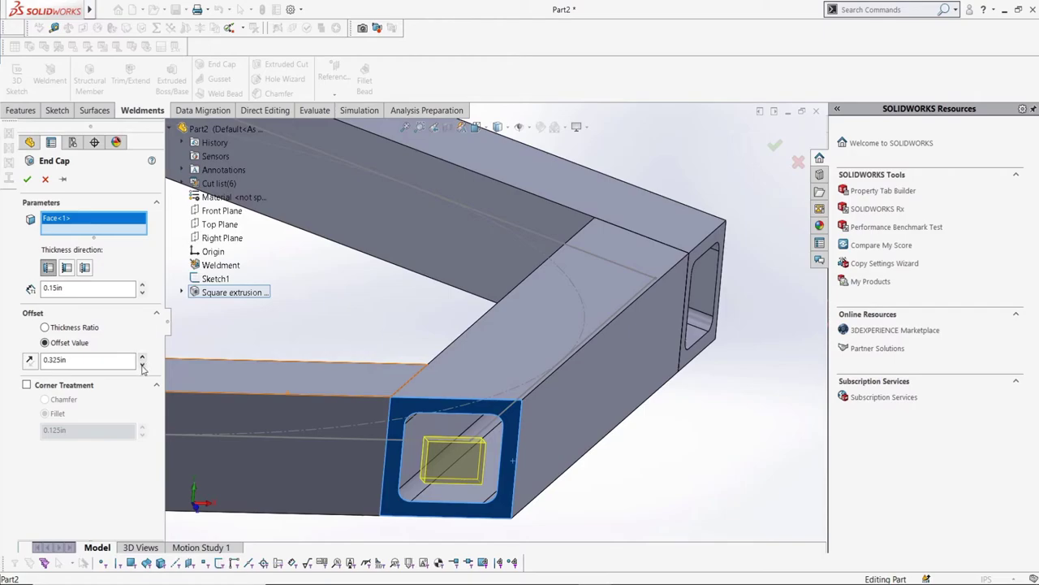
left_click(142, 367)
left_click(143, 367)
left_click(143, 367)
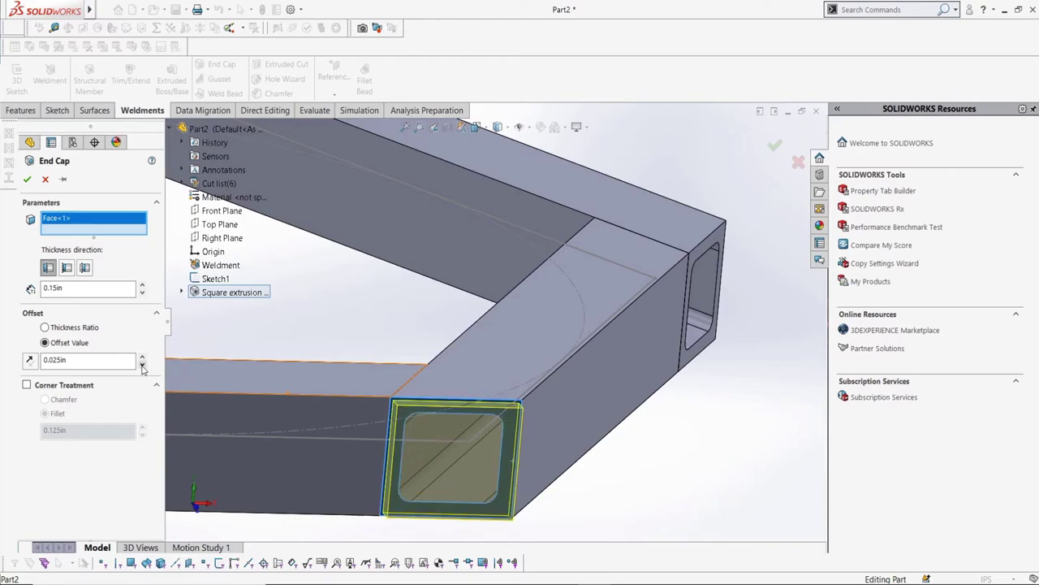
left_click(143, 358)
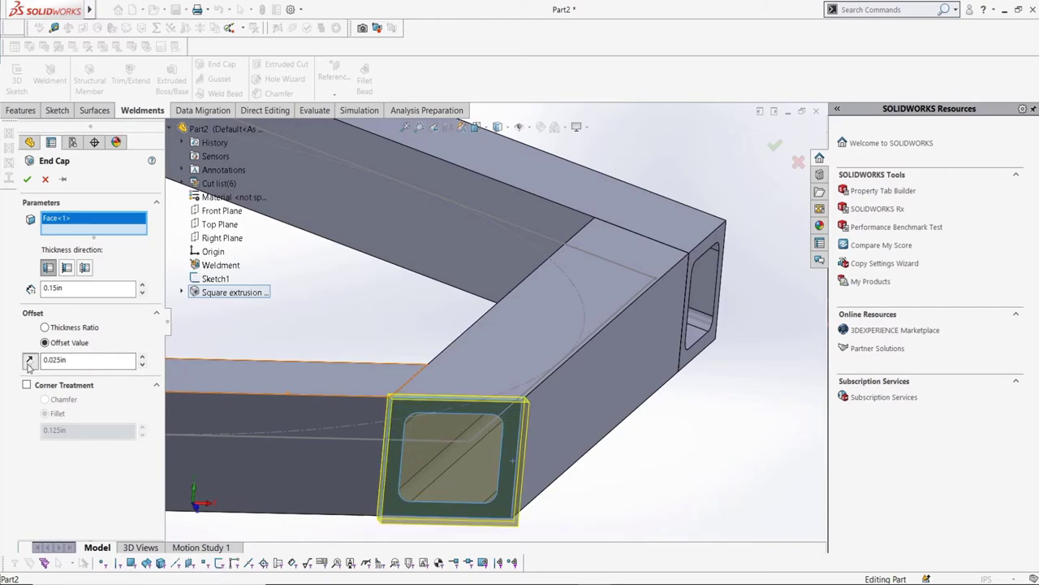
left_click(141, 358)
left_click(142, 358)
left_click(143, 367)
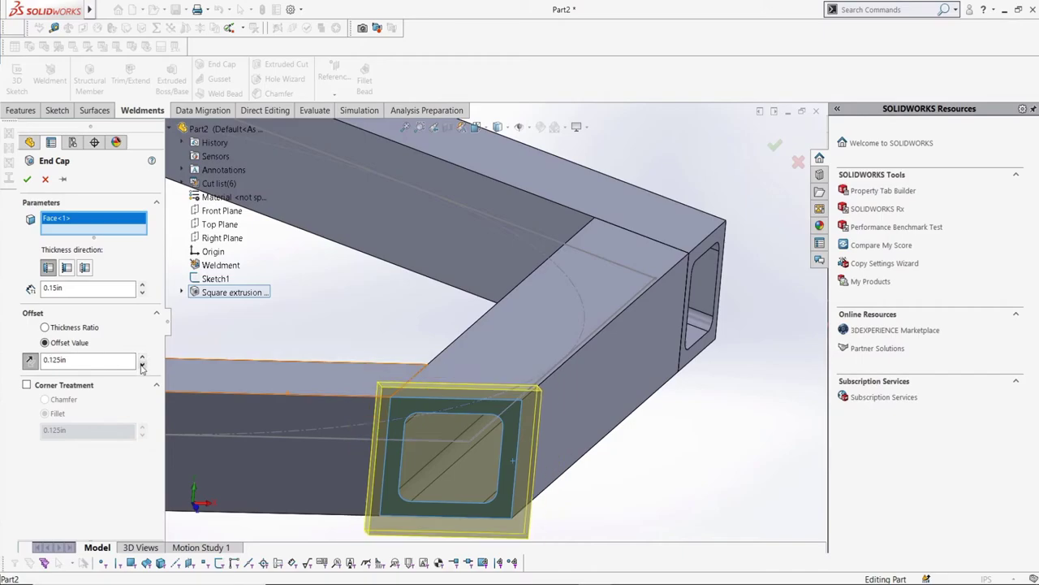
left_click(142, 367)
left_click(143, 367)
- Try a 0.1 thickness ratio offset, then return to the 0.025in offset value
left_click(45, 327)
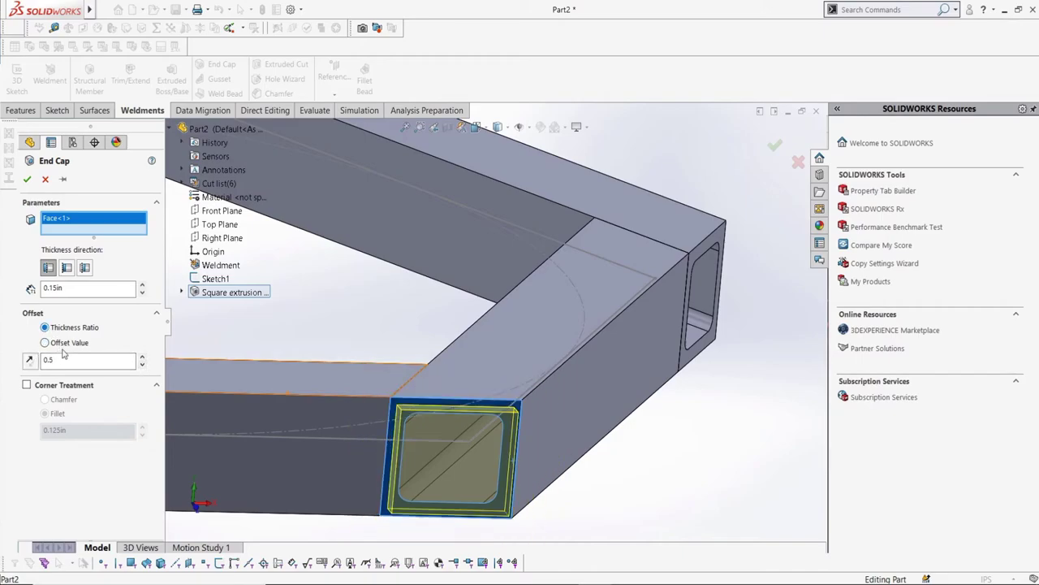
left_click_drag(57, 359, 28, 357)
type("0.")
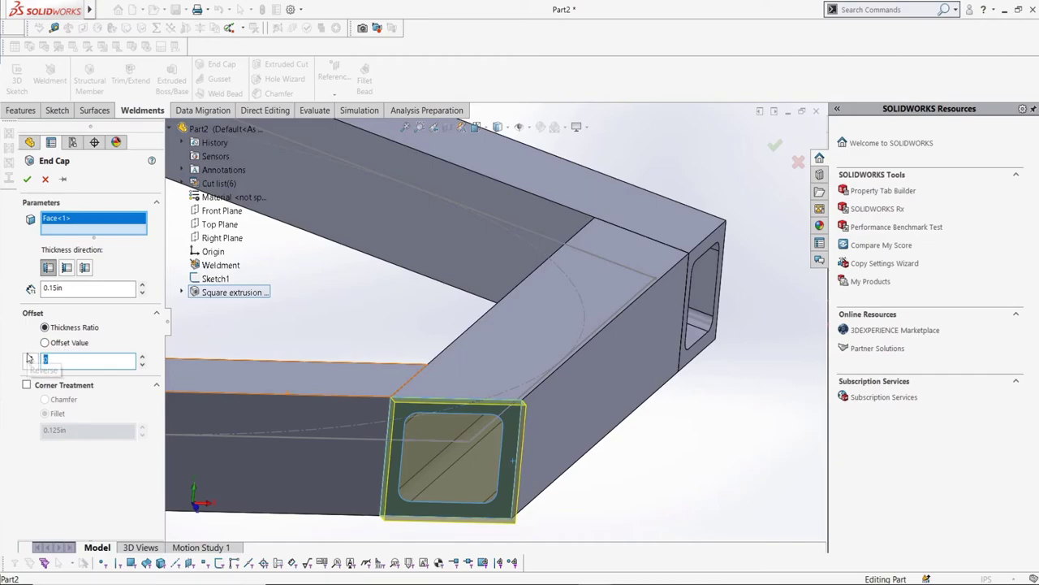
type("1")
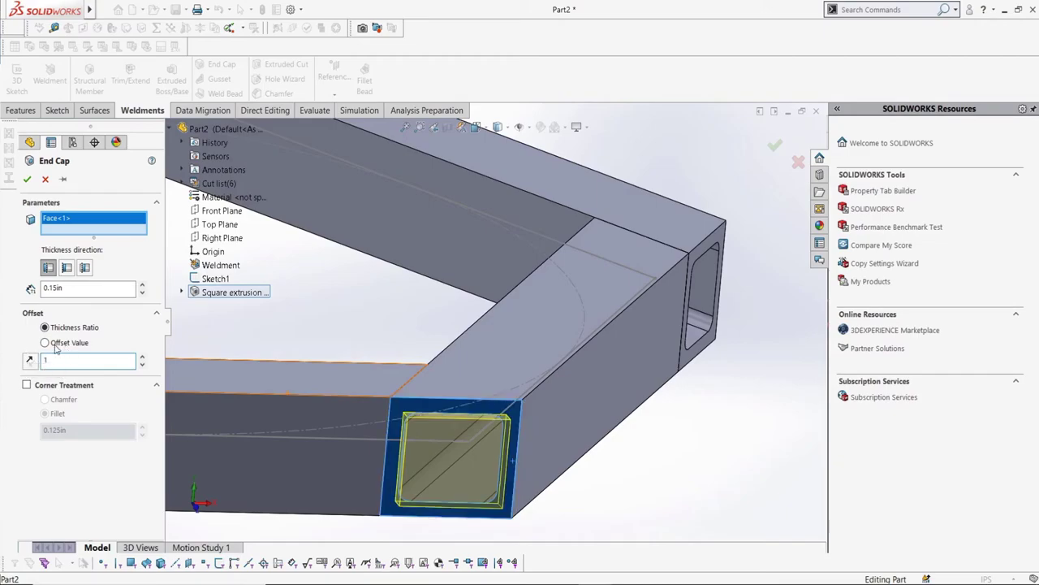
left_click(54, 344)
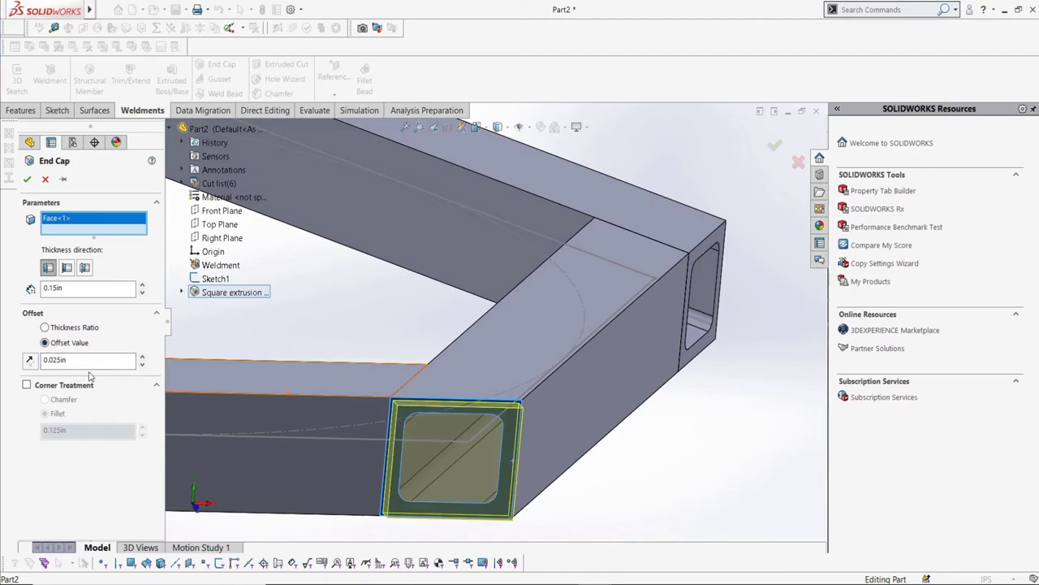
- Enable corner treatment, compare fillet and chamfer sizes, and keep 0.125in fillets on the cap corners
left_click(63, 387)
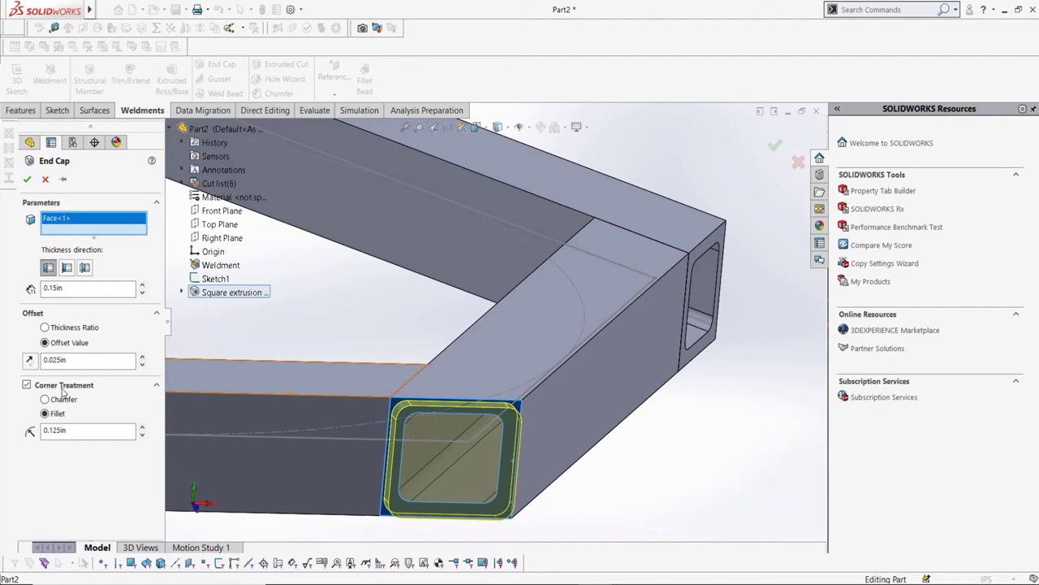
scroll(432, 462, "down", 4)
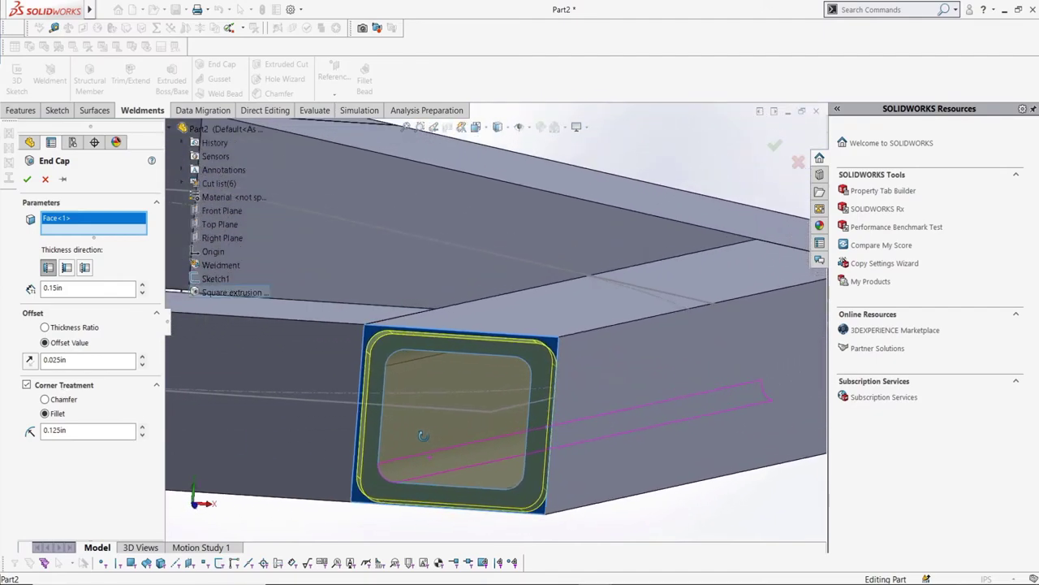
left_click(143, 428)
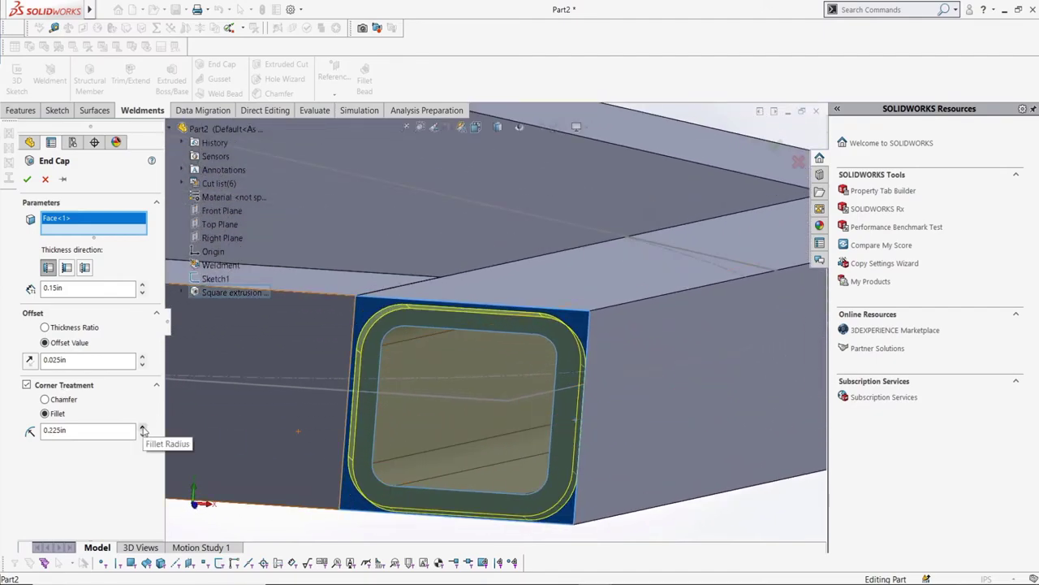
left_click(142, 428)
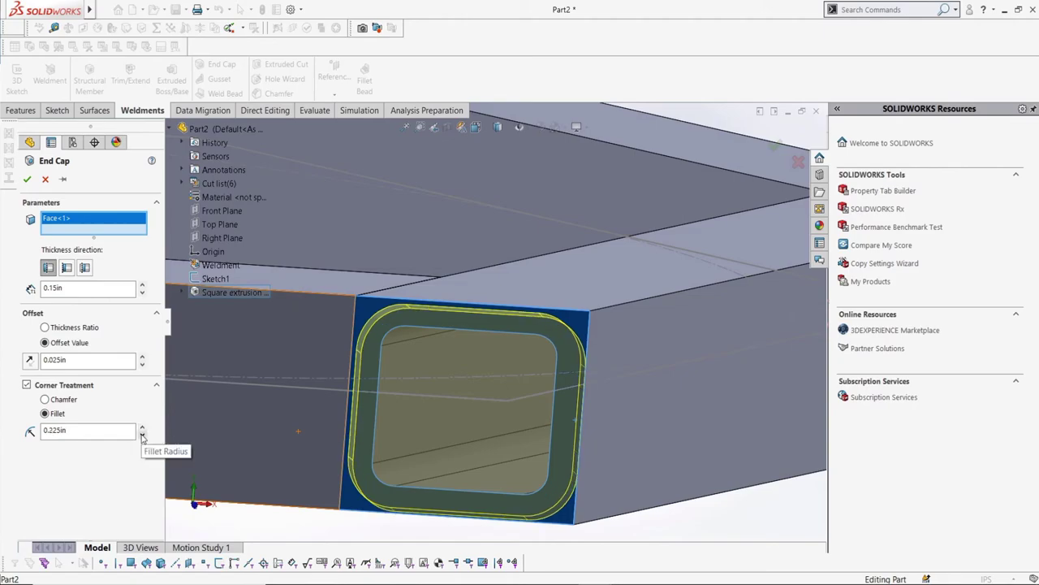
left_click(46, 399)
left_click(142, 427)
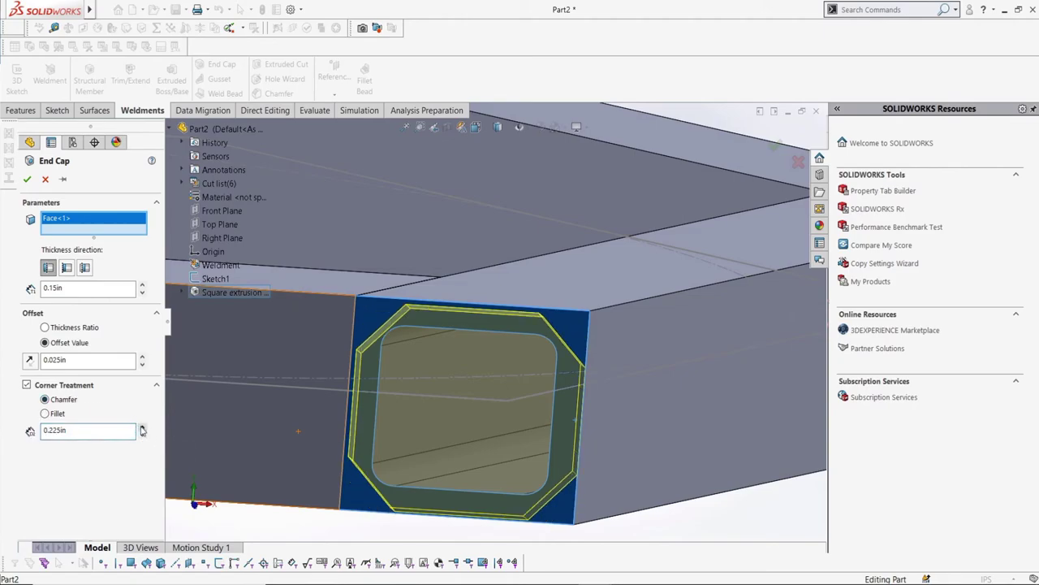
left_click(142, 436)
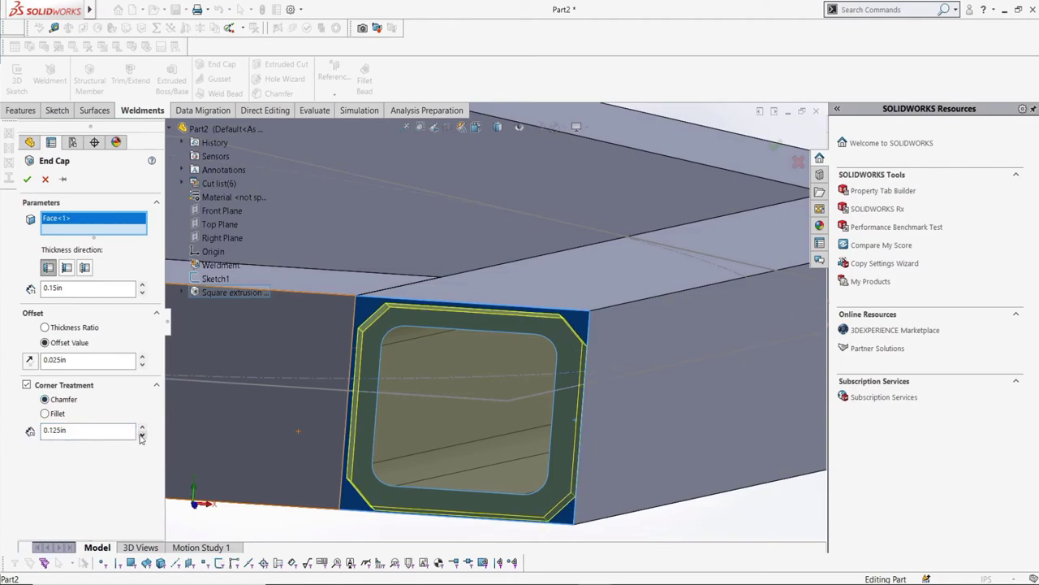
left_click(45, 413)
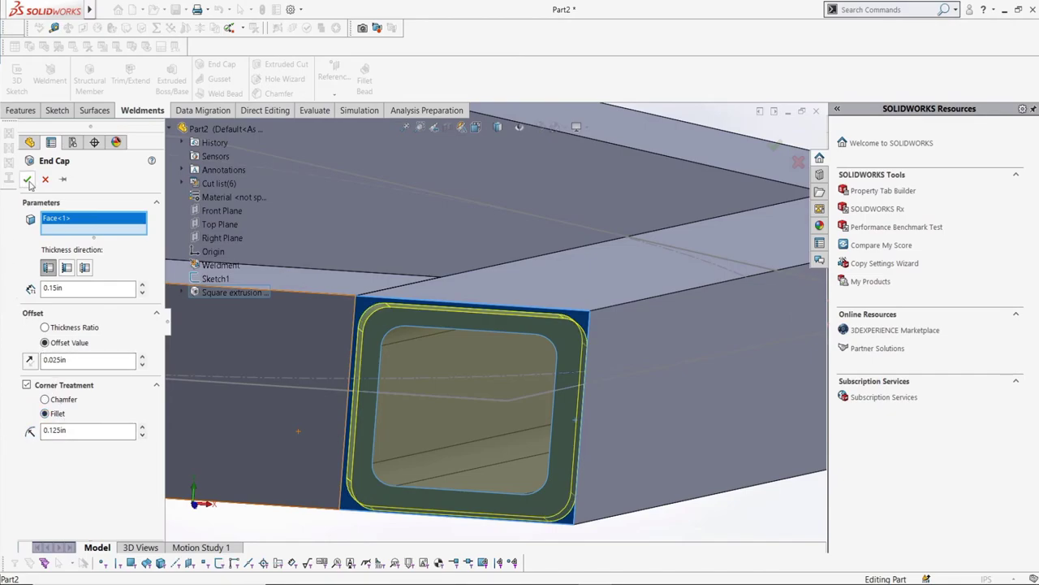
scroll(487, 329, "up", 5)
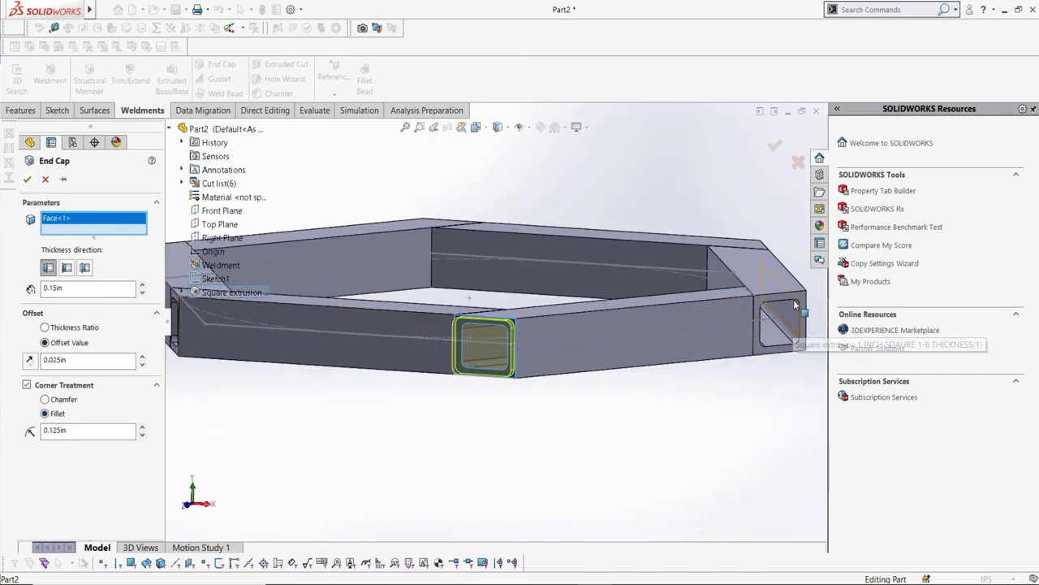
- Add five more tube end faces to the end cap, six in total, and accept it
left_click(794, 302)
middle_click_drag(794, 302, 603, 323)
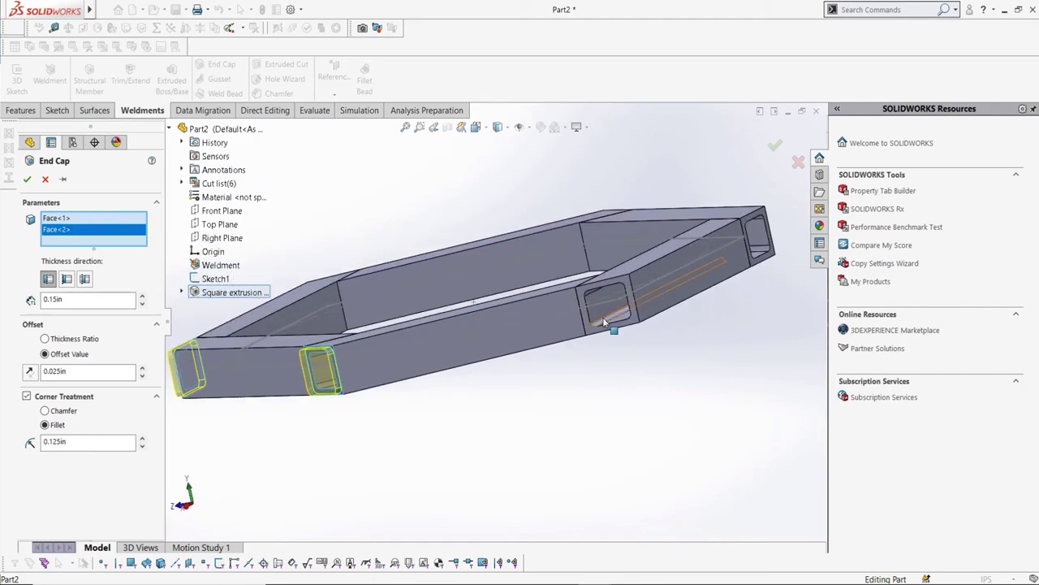
left_click(604, 286)
middle_click_drag(608, 278, 559, 327)
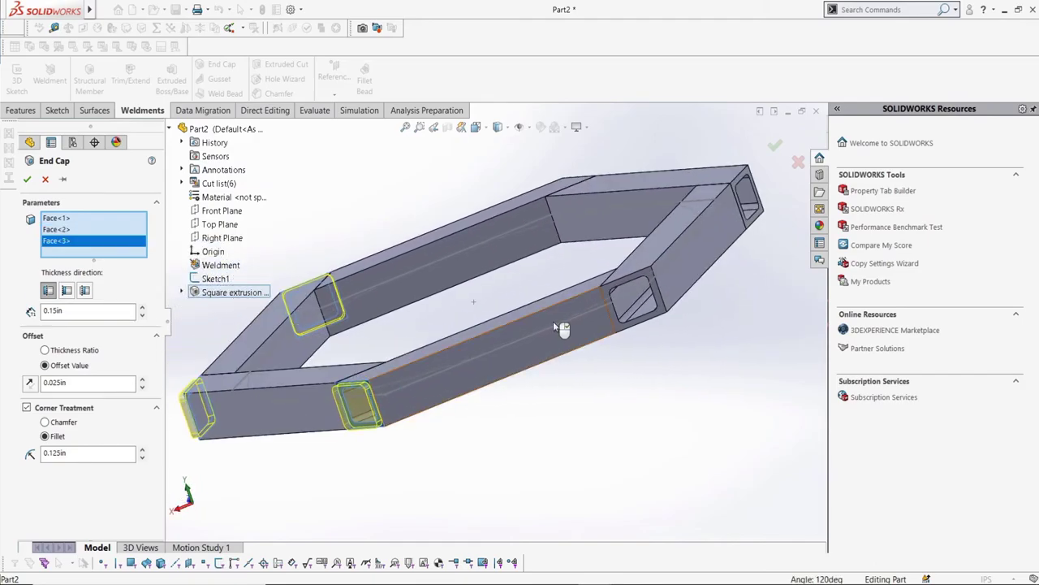
left_click(616, 282)
middle_click_drag(616, 283, 560, 301)
left_click(542, 312)
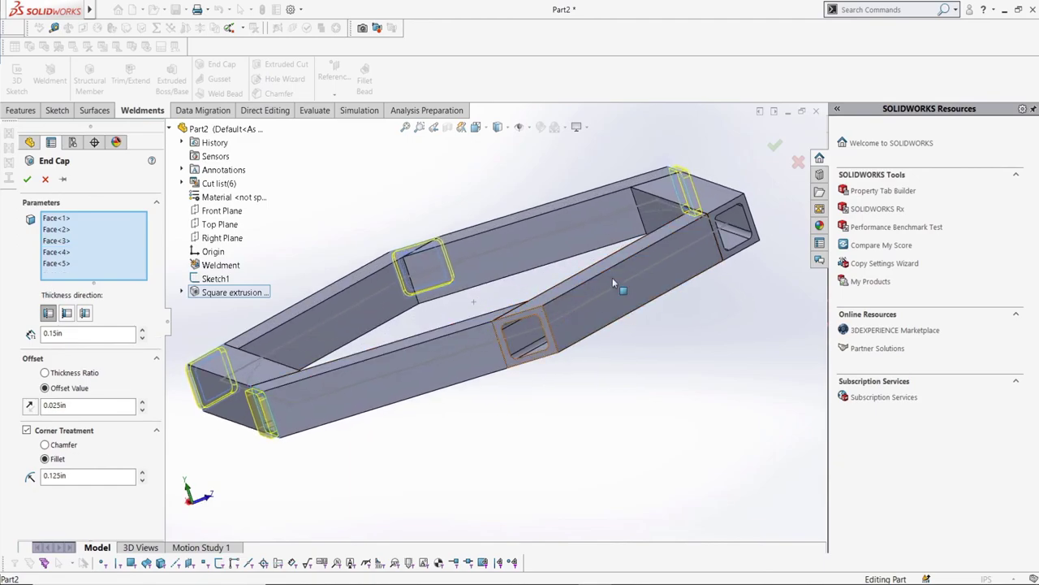
left_click(736, 203)
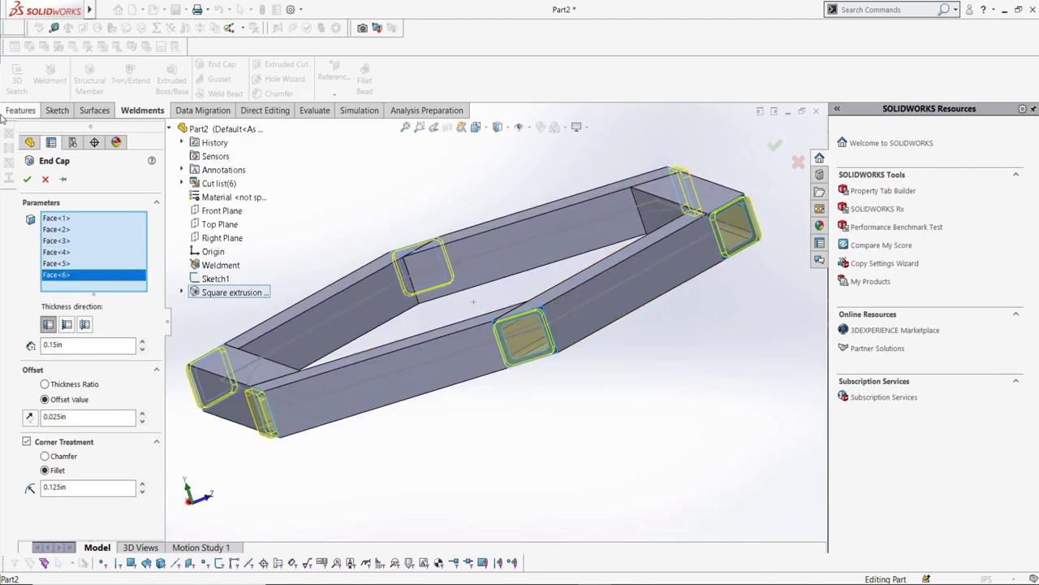
left_click(27, 179)
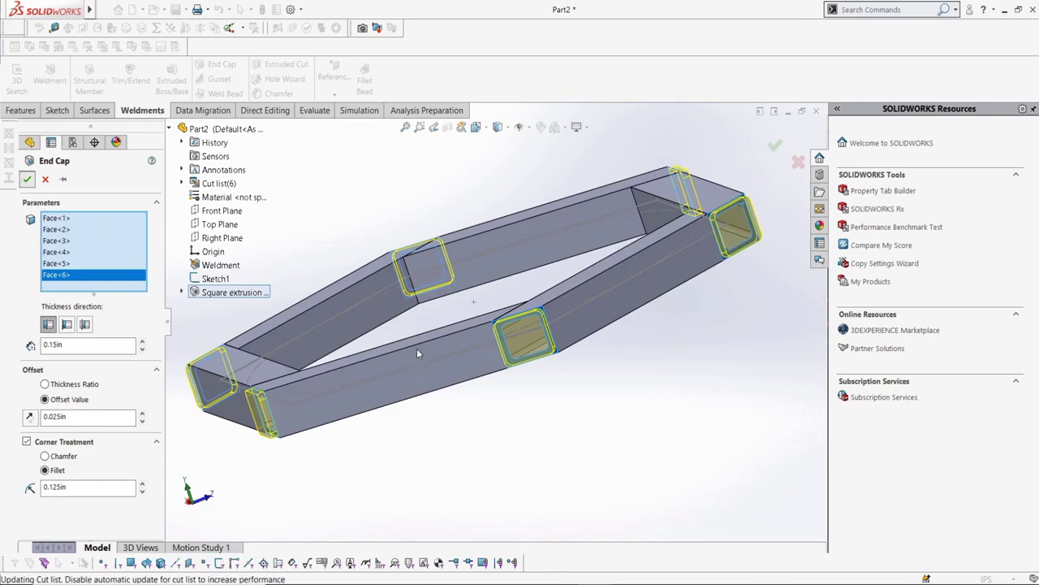
- Orbit and zoom to inspect End cap1 on the six tube ends from above
middle_click_drag(324, 296, 450, 367)
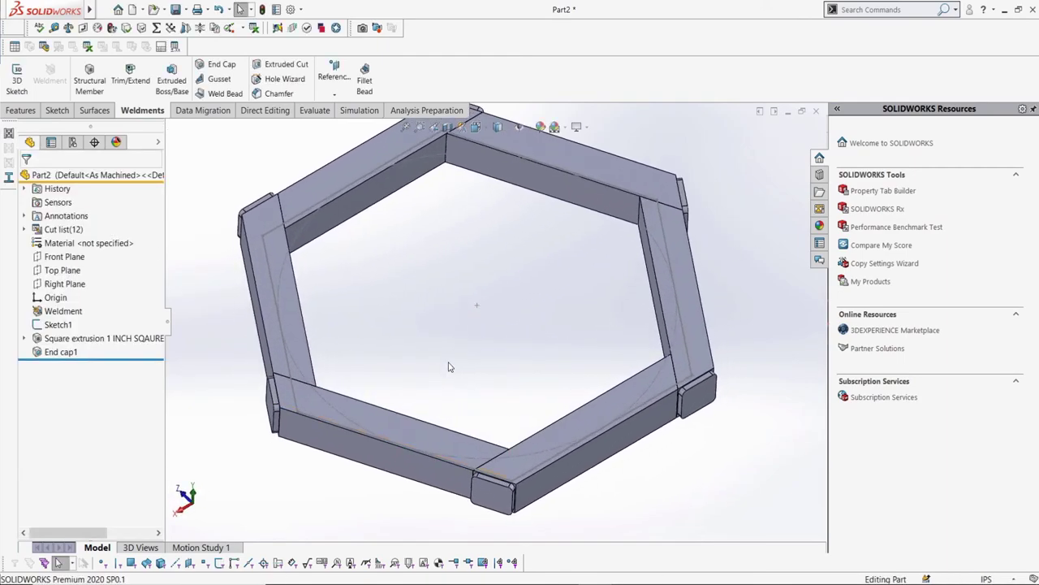
scroll(449, 367, "up", 3)
middle_click_drag(451, 358, 492, 289)
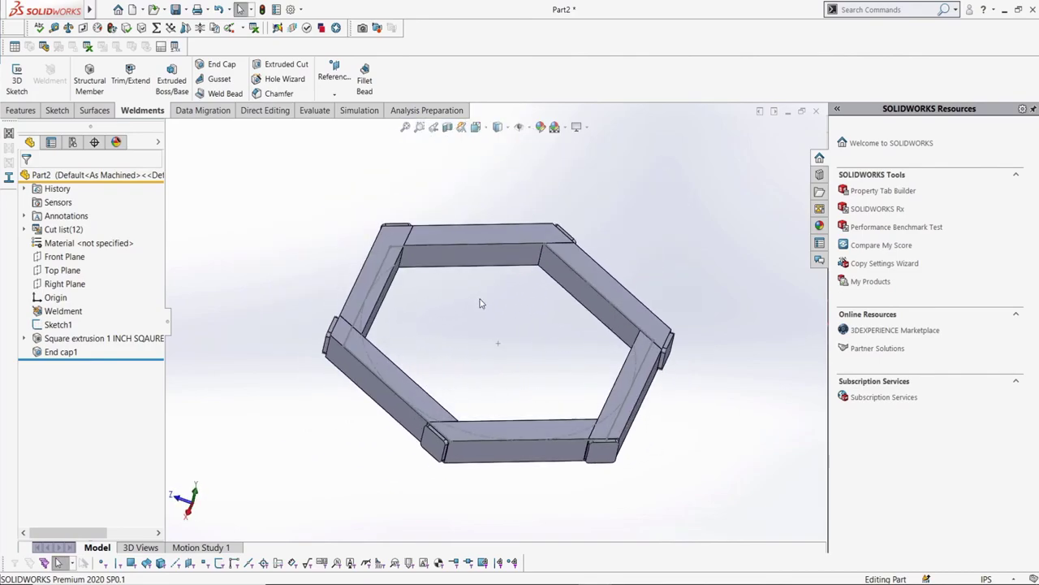